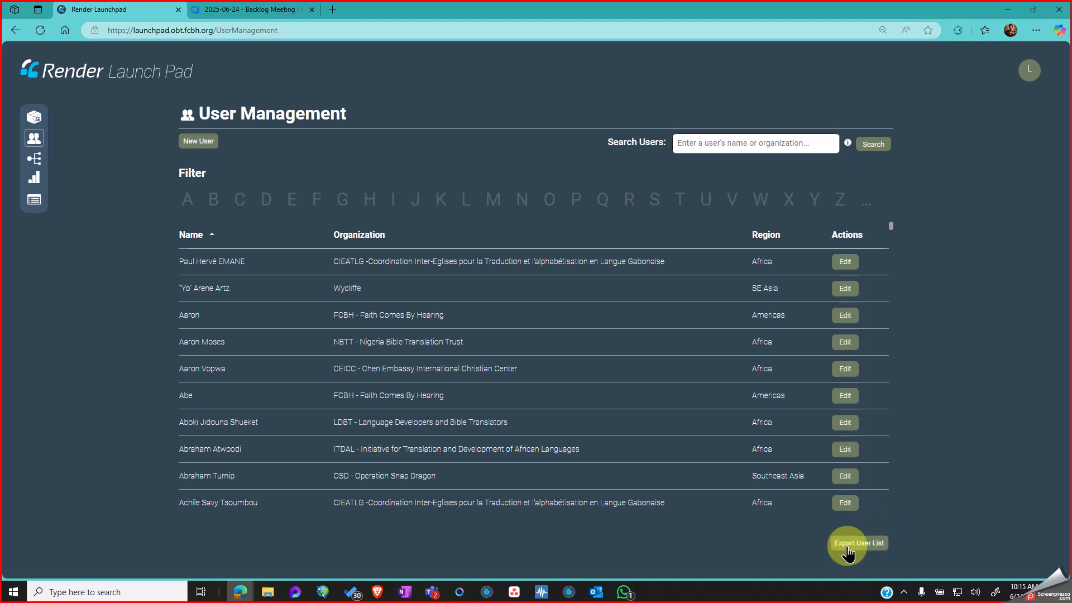
Export the user list, open User Report_06_24_2025 (1).csv in Excel, and save it as an .xlsx file in OneDrive - Hosanna
left_click(866, 547)
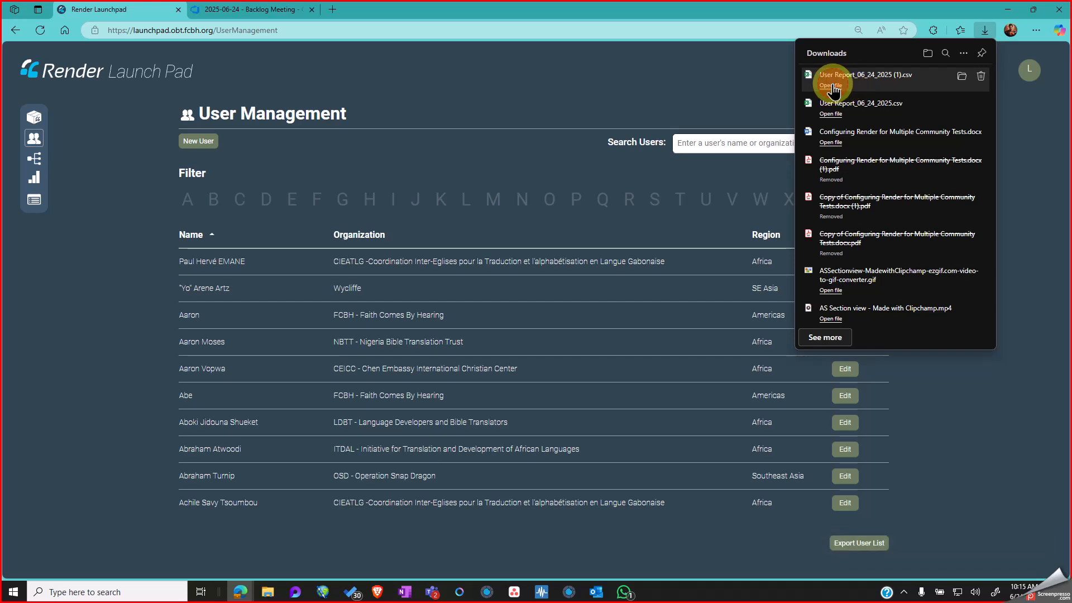
left_click(831, 86)
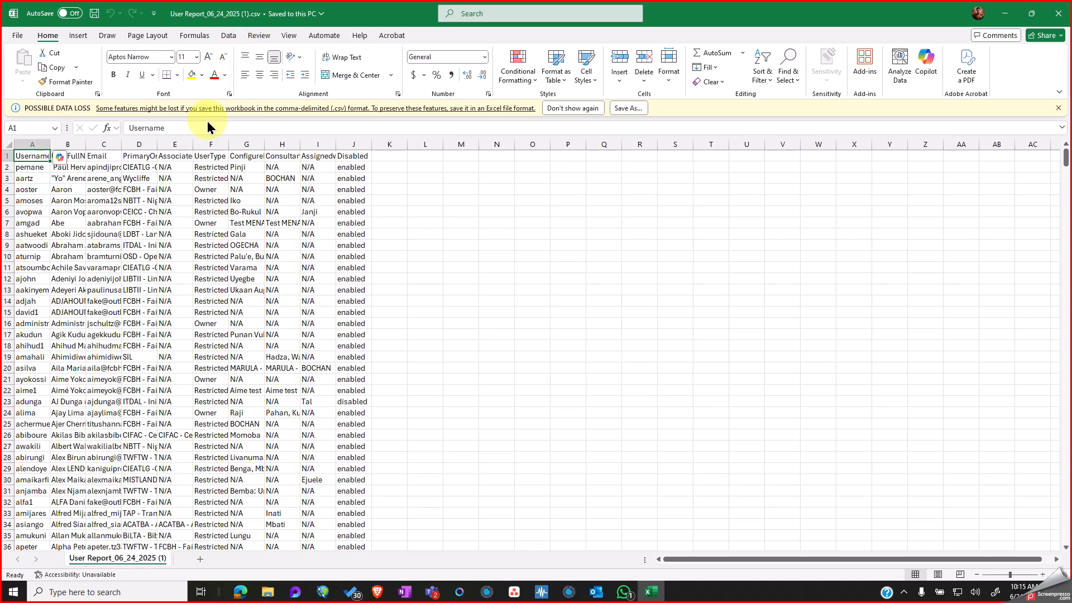
left_click(626, 109)
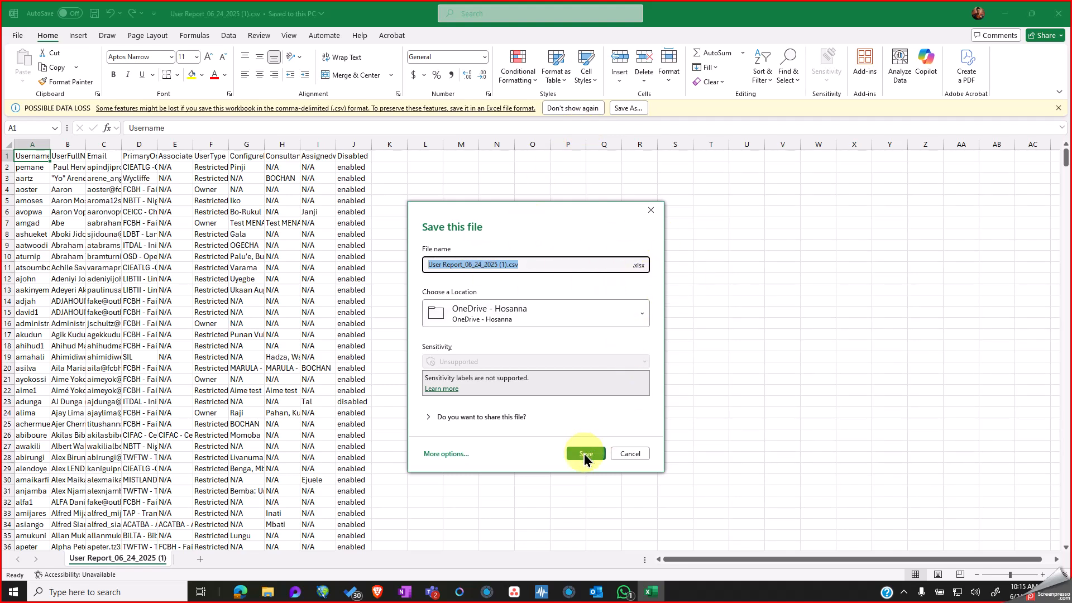
left_click(585, 455)
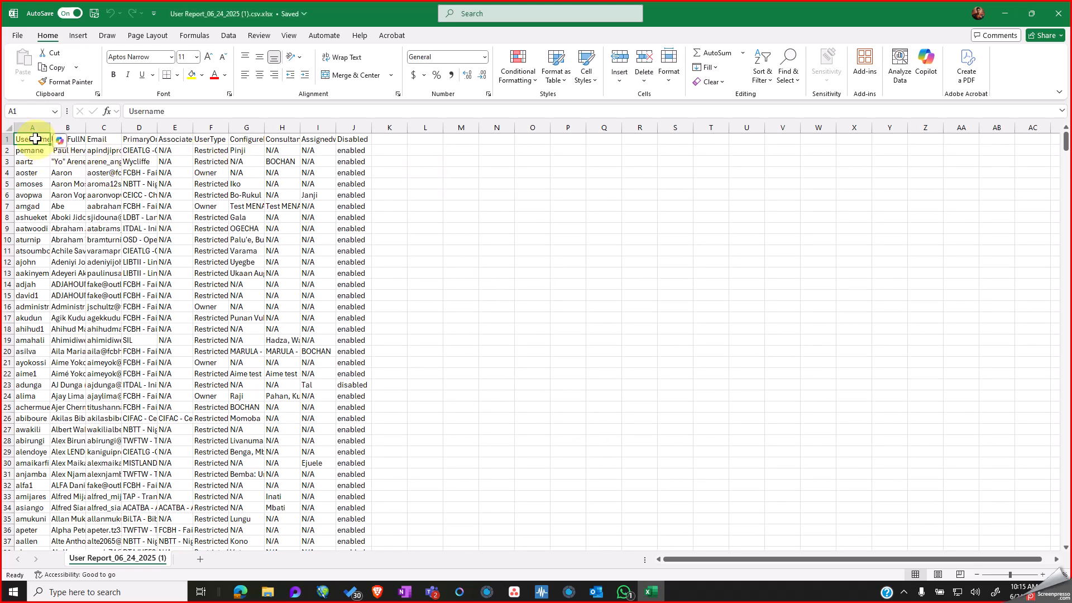
Format the range A1:J767 as a table with headers, using a light black banded style
left_click_drag(36, 139, 357, 485)
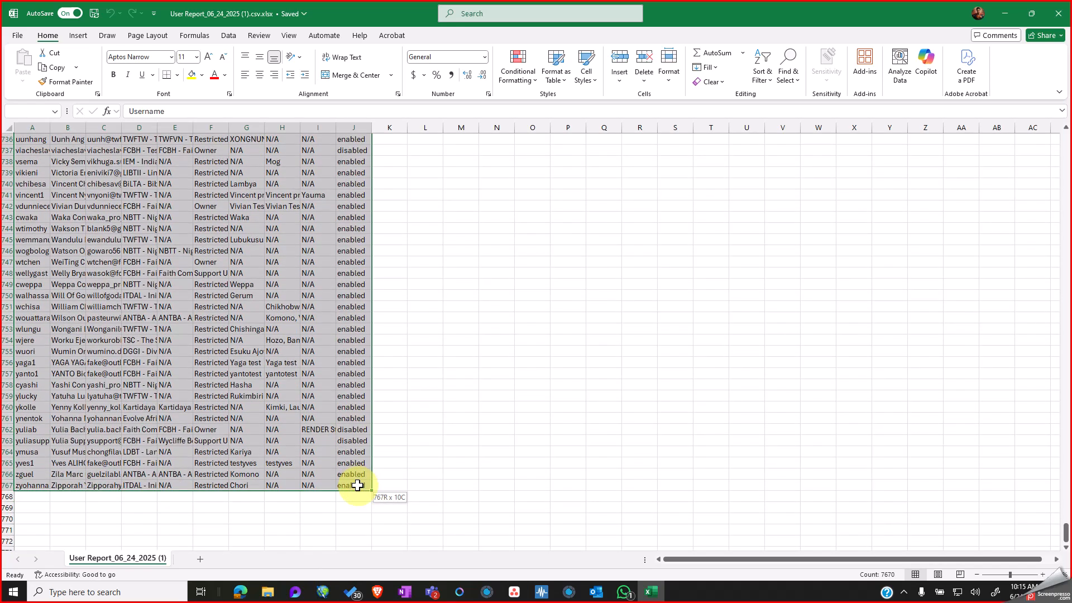
left_click(560, 66)
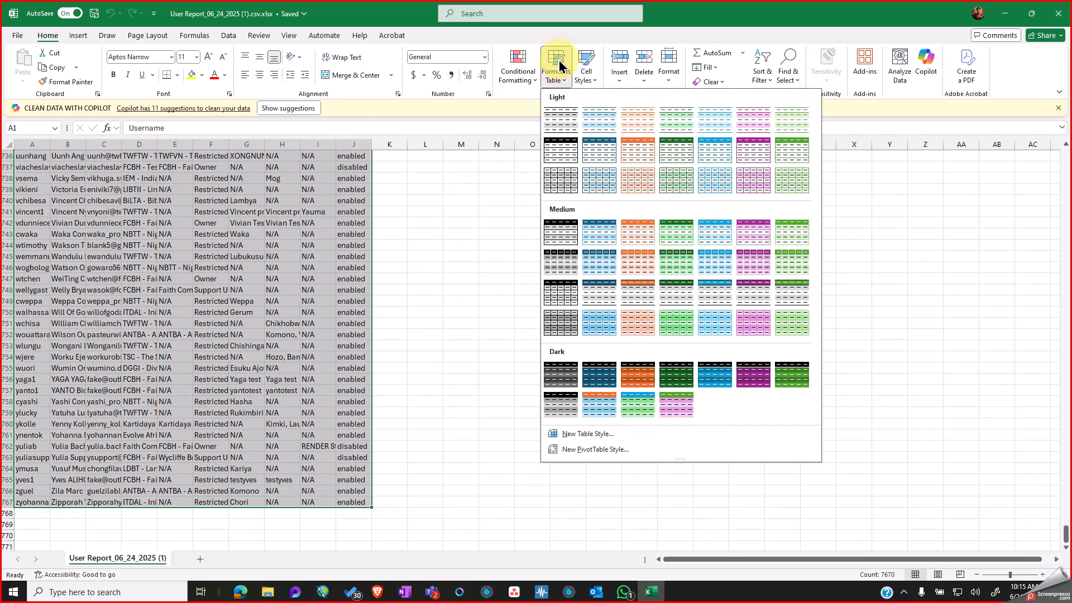
left_click(557, 149)
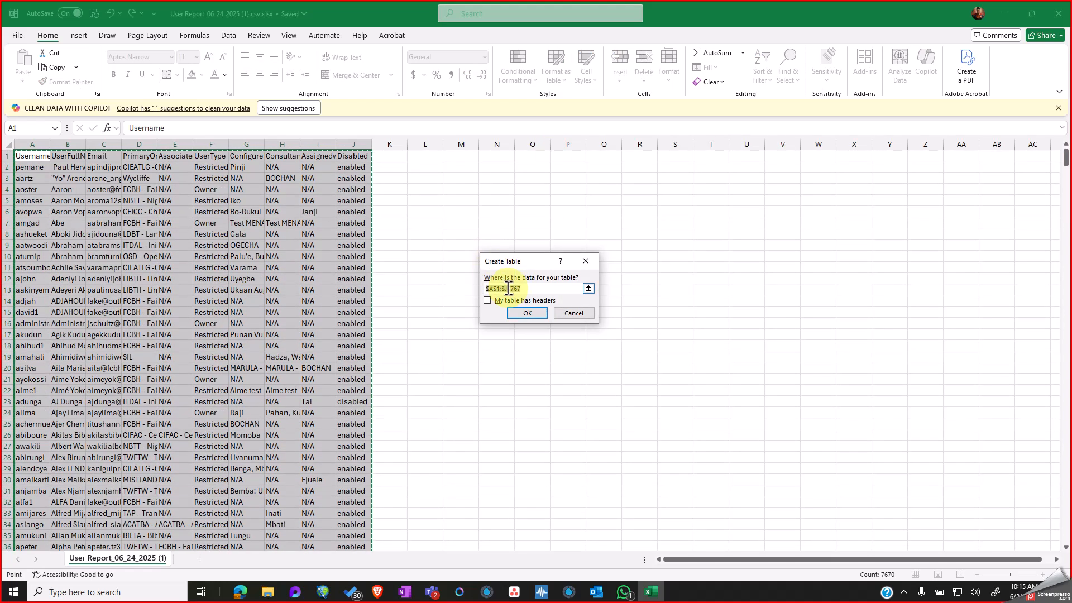
left_click(486, 304)
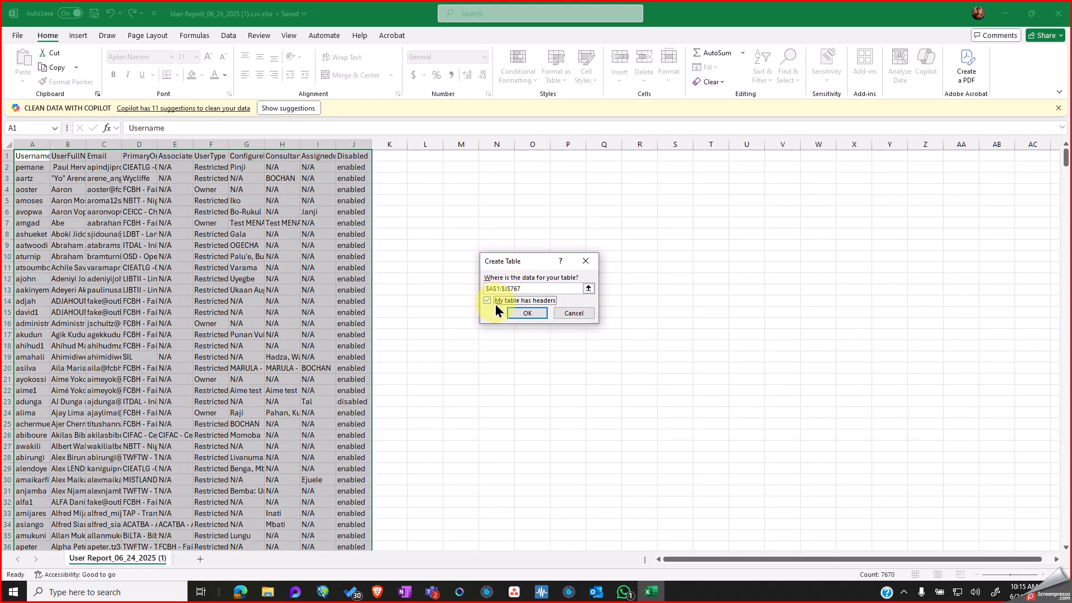
left_click(526, 314)
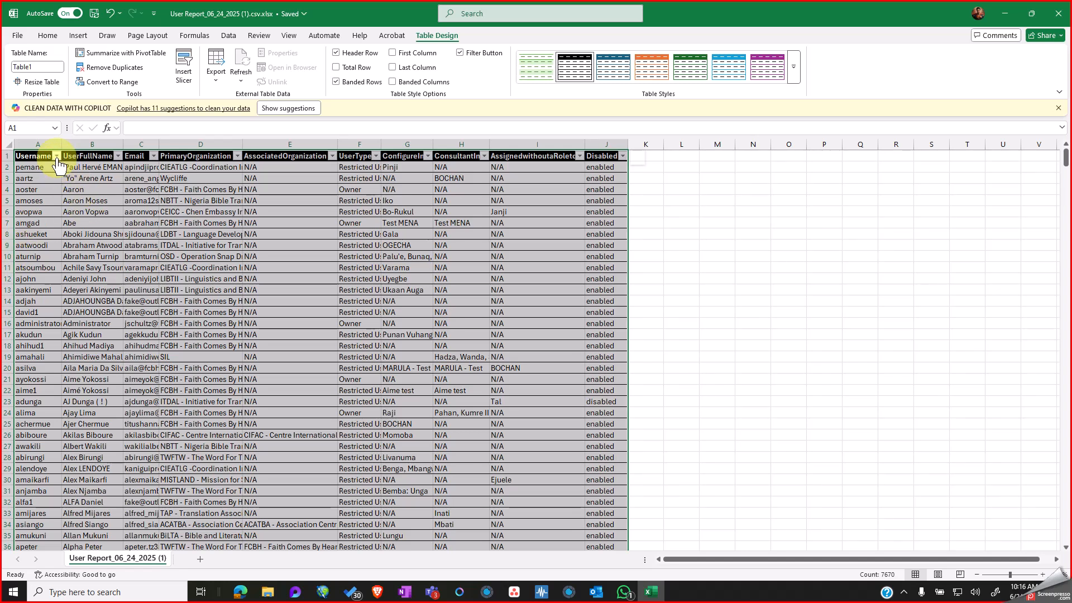
Filter the UserFullName column to only the one user starting with "Me" whose name is marked with ( ! )
left_click(117, 156)
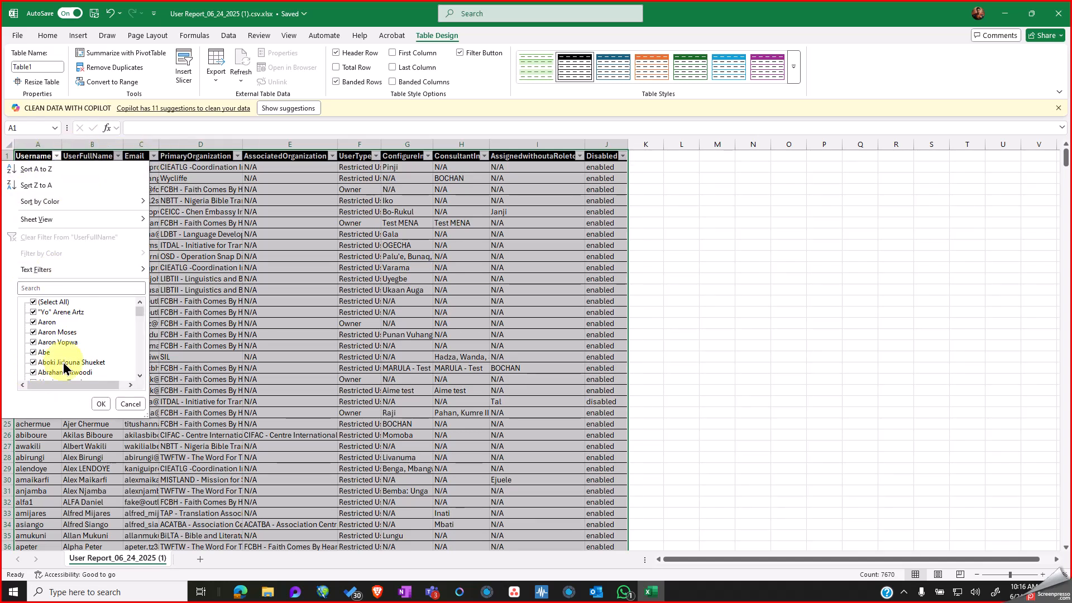
left_click(34, 303)
left_click_drag(139, 310, 141, 354)
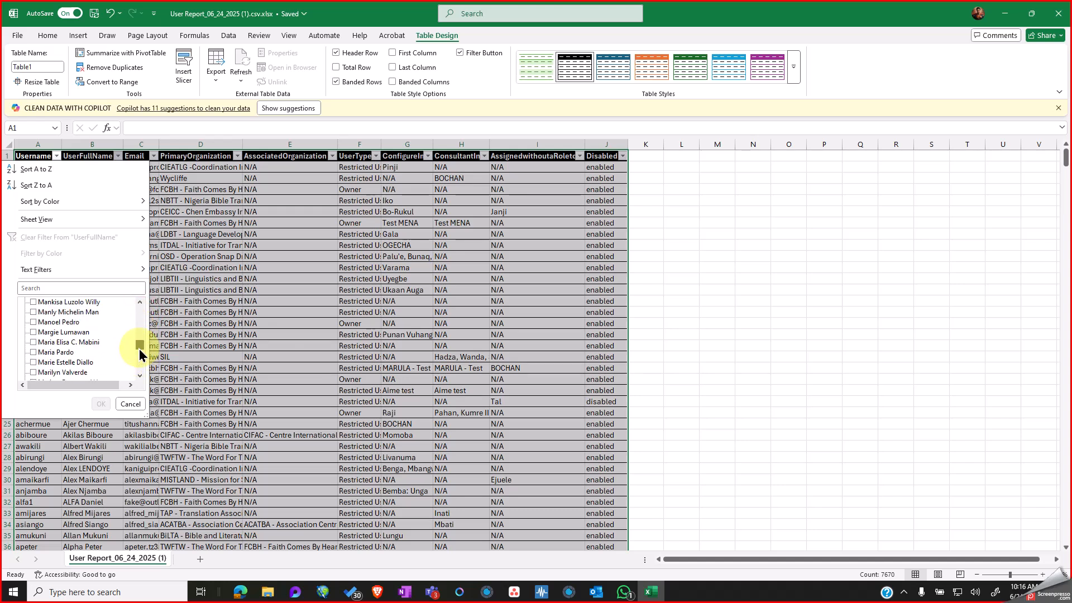
scroll(92, 360, "down", 4)
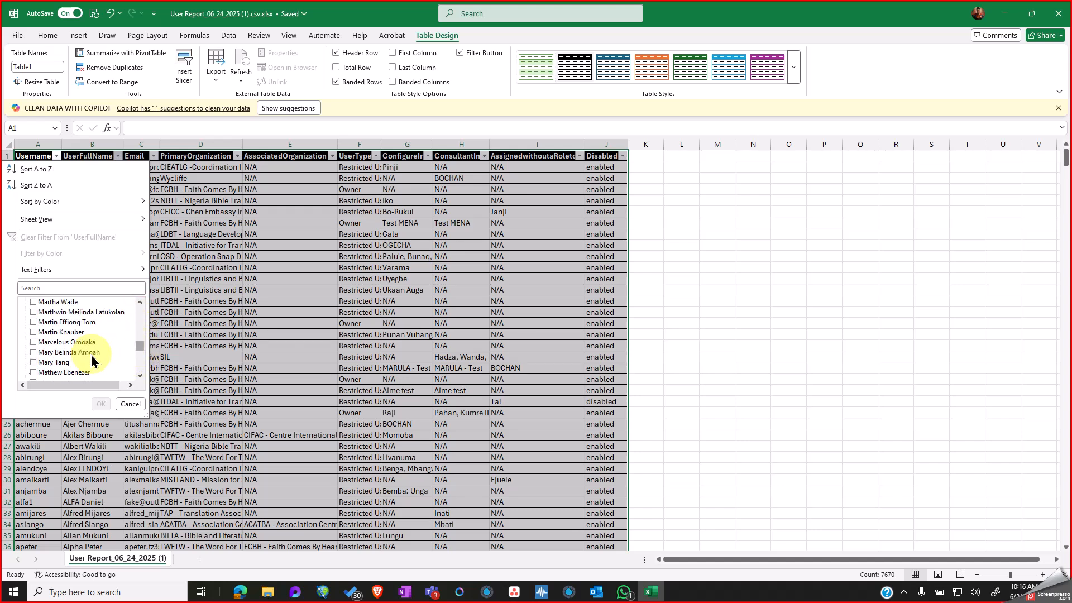
scroll(92, 360, "down", 3)
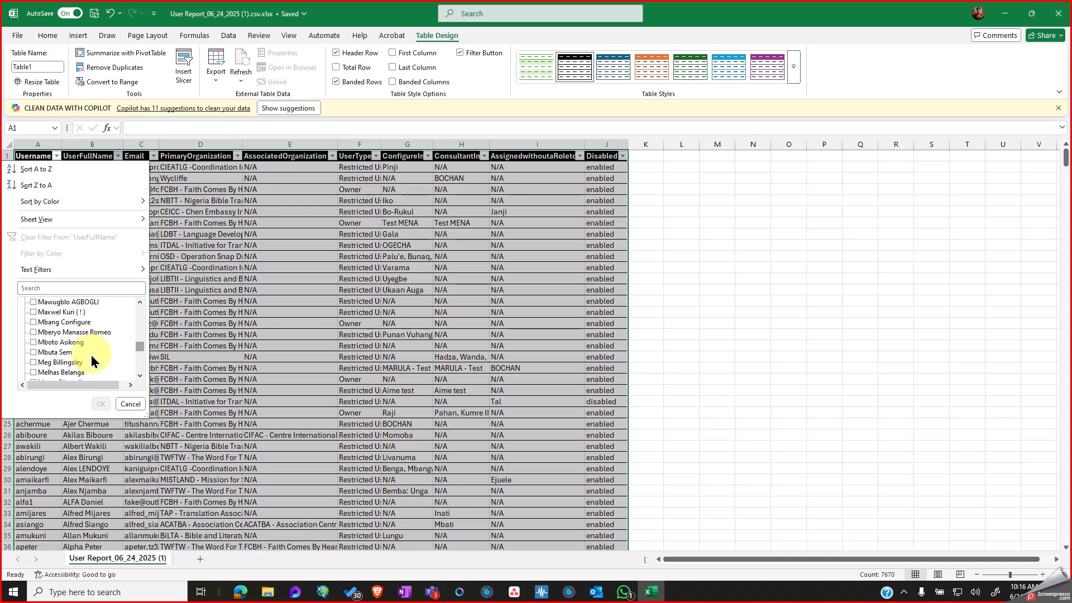
scroll(91, 355, "down", 1)
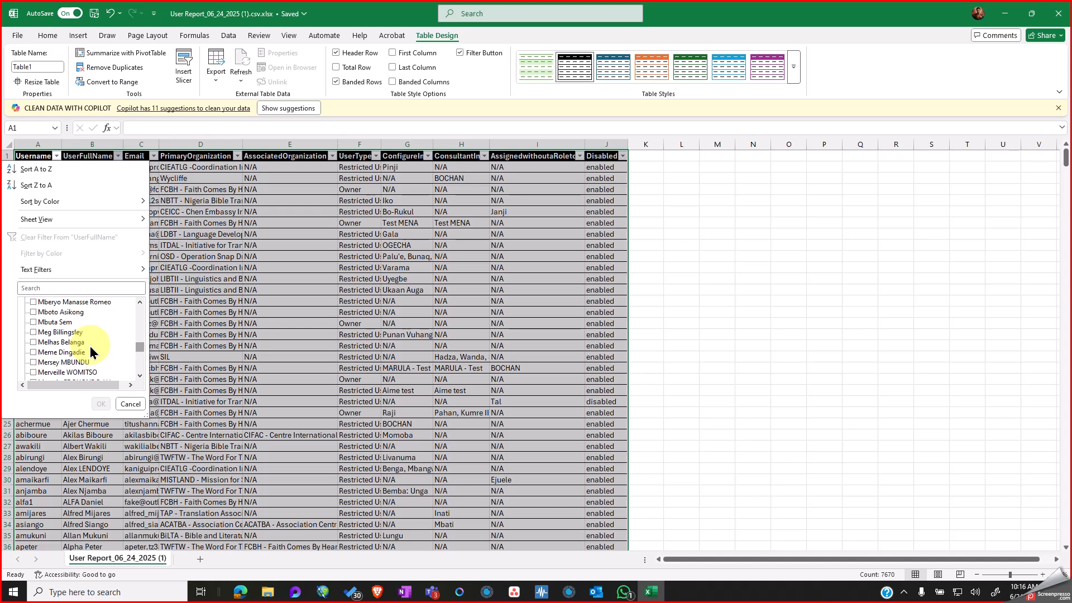
scroll(91, 350, "down", 1)
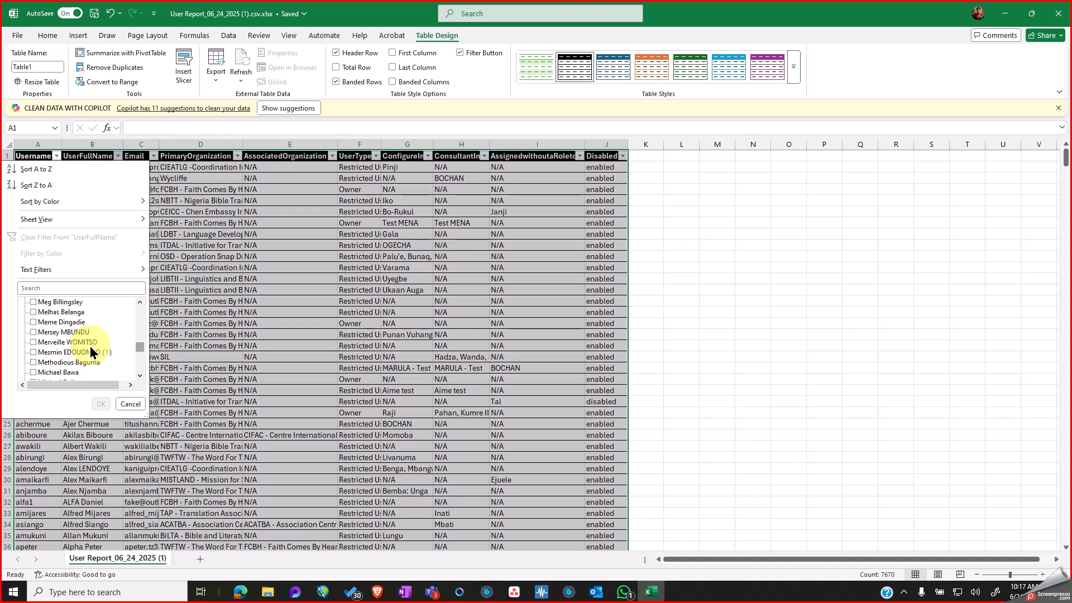
left_click(38, 353)
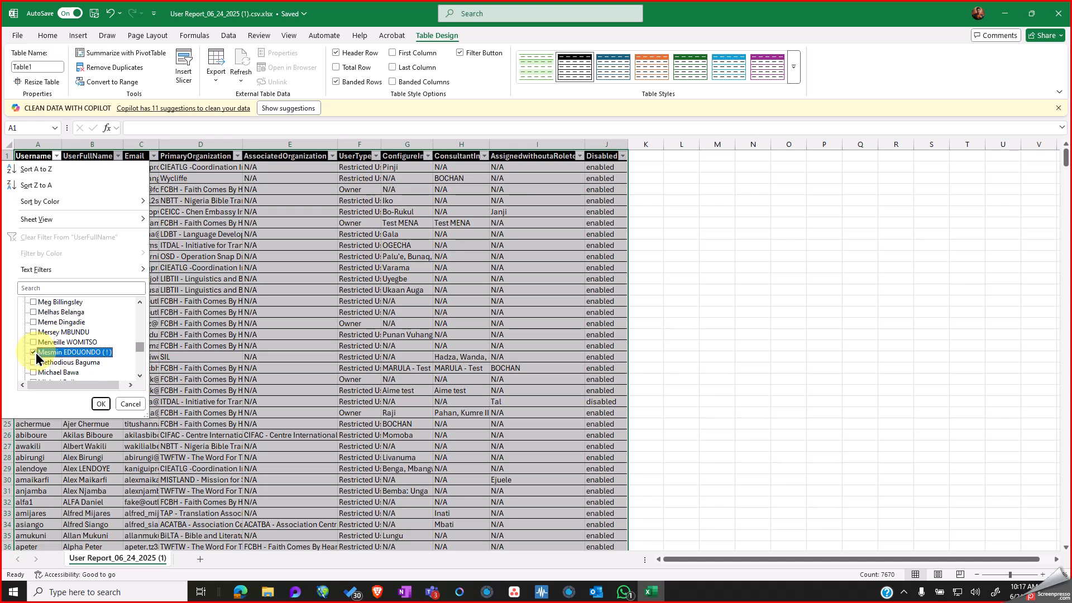
left_click(101, 405)
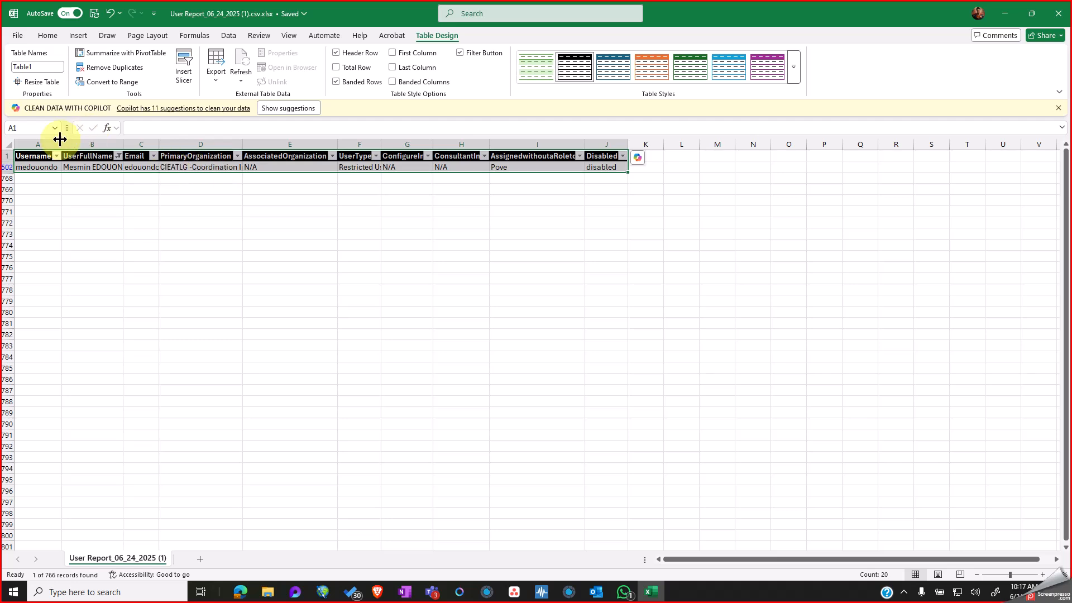
Widen the ConfigureIn, ConsultantIn and AssignedwithoutaRoleto columns, checking the filtered user's value in each
left_click(401, 167)
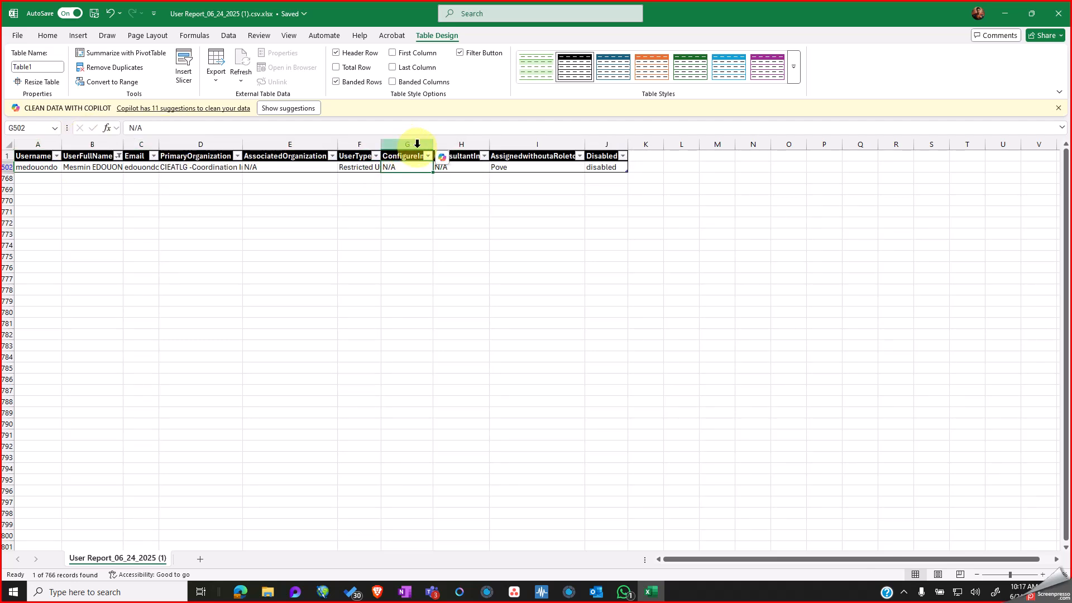
left_click_drag(435, 144, 508, 146)
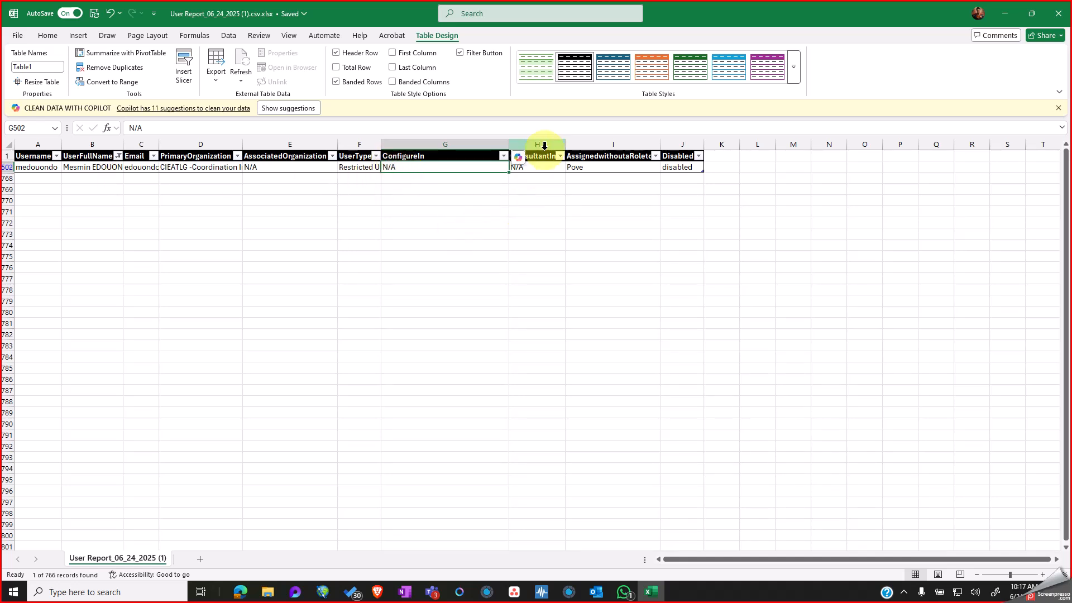
left_click_drag(565, 145, 653, 148)
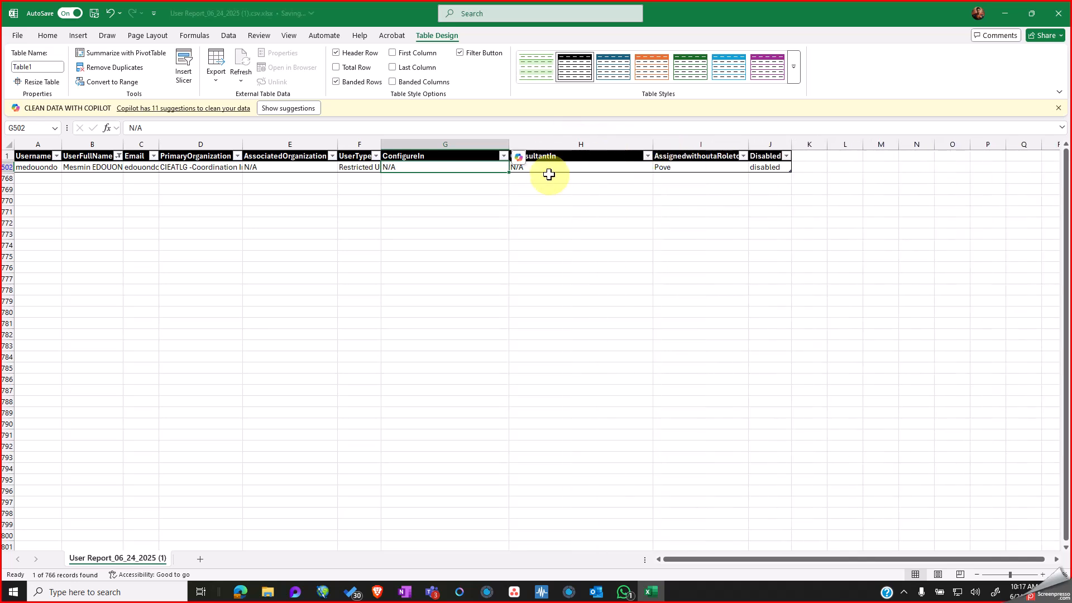
left_click(542, 167)
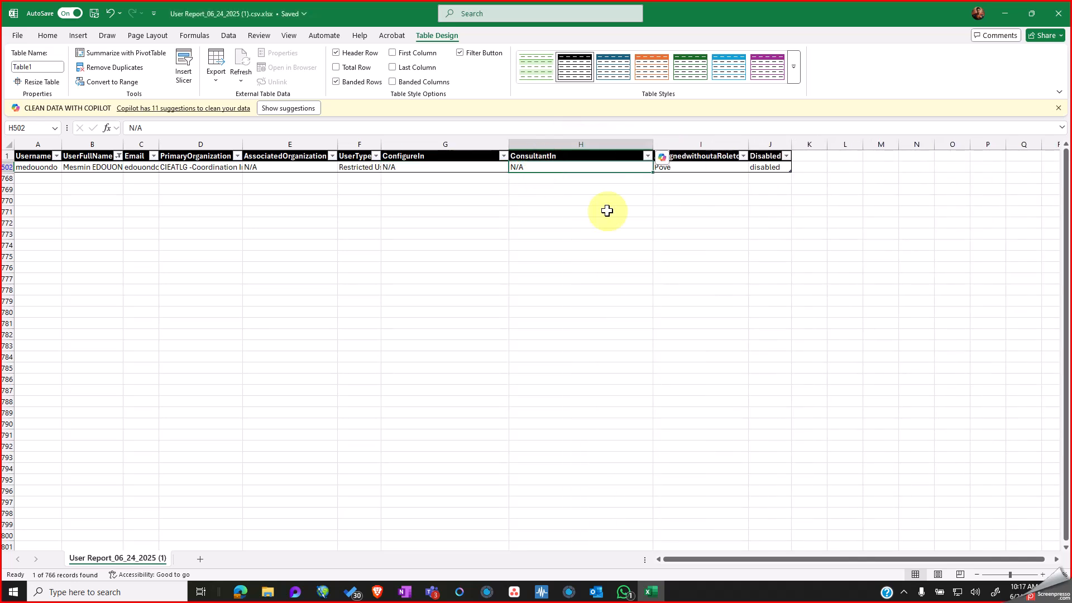
left_click(688, 167)
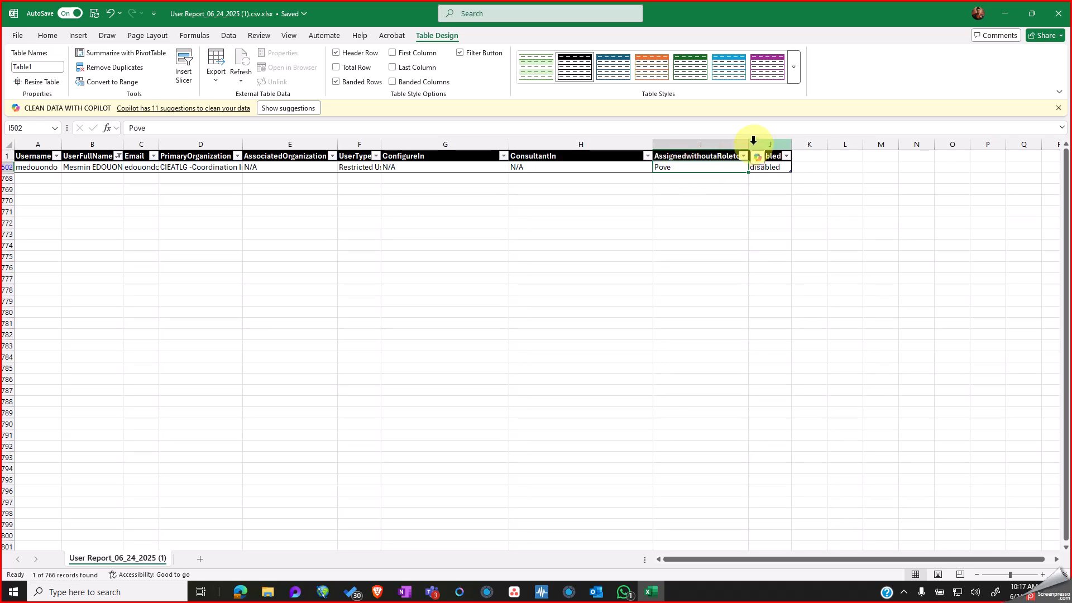
left_click_drag(749, 148, 783, 148)
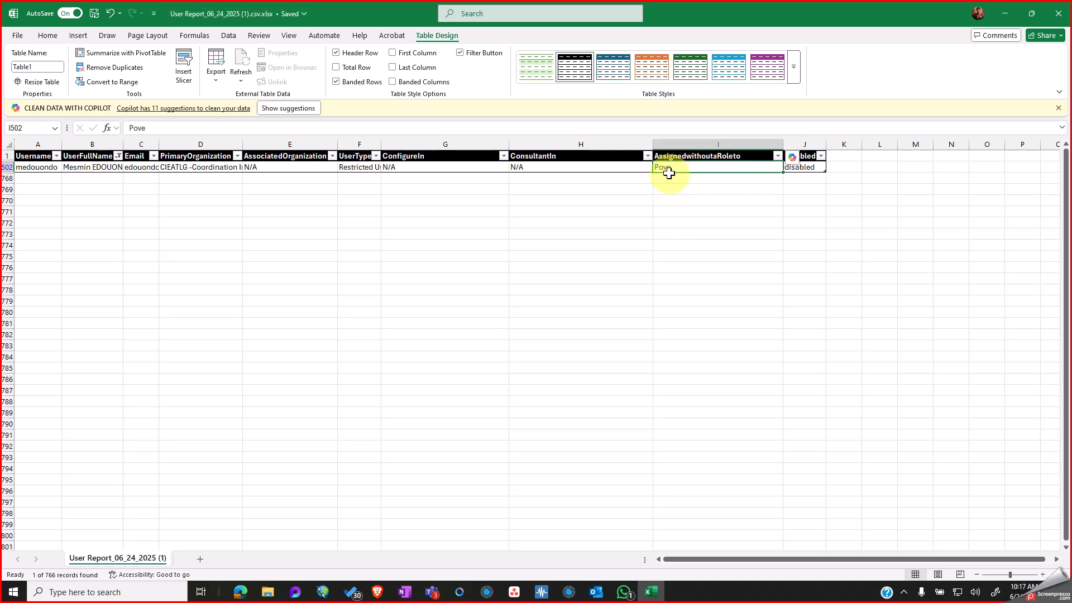
Switch to Render Launch Pad in the browser and open Project Management
left_click(754, 592)
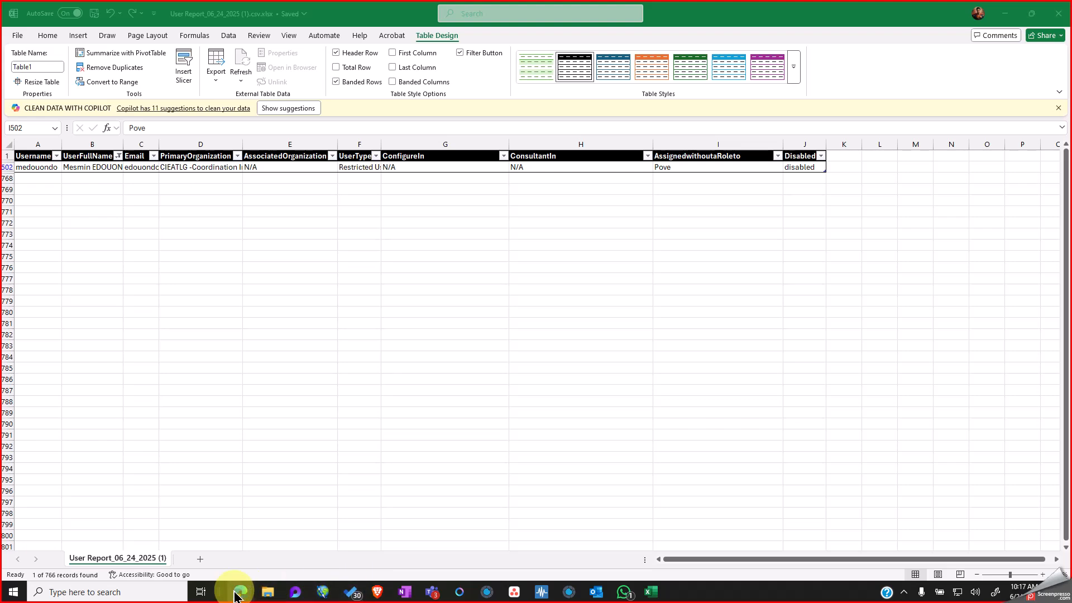
mouse_move(240, 591)
left_click(274, 553)
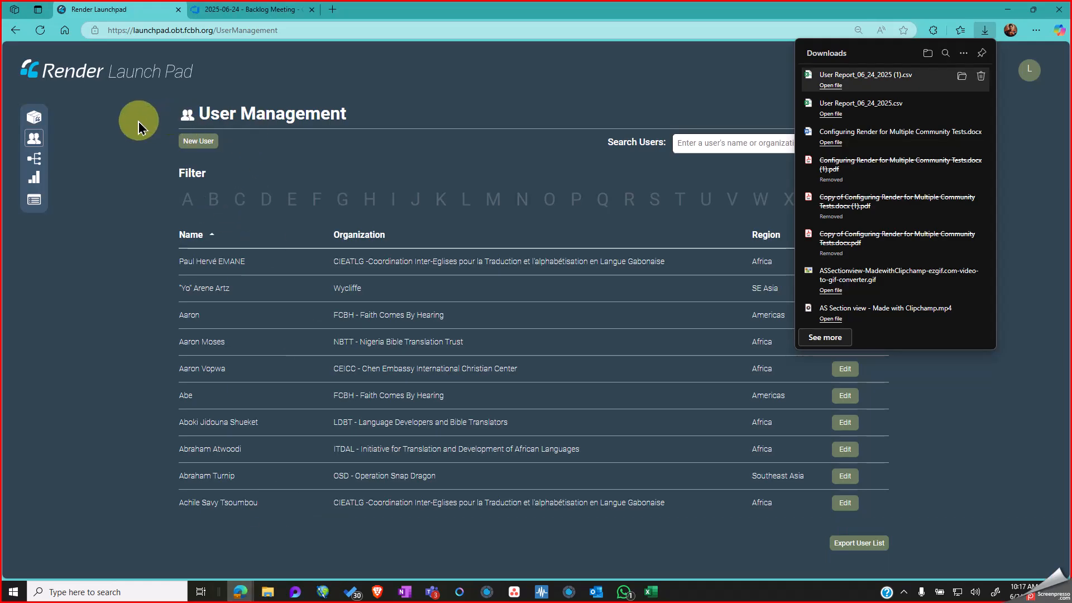
left_click(41, 114)
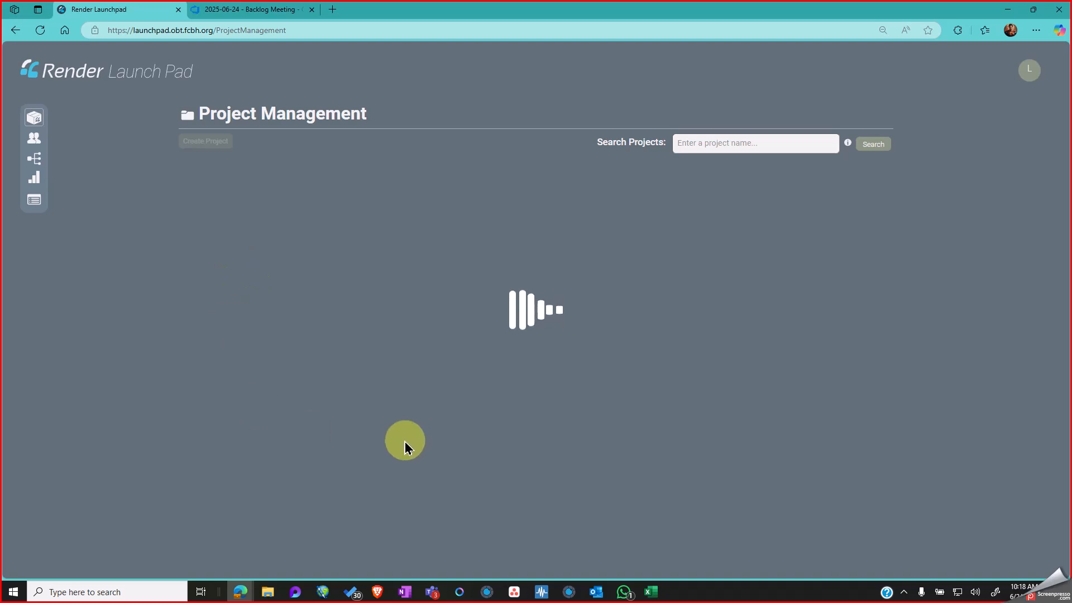
Return to the Excel report and change the UserFullName filter to only the user listed directly above Raychard's entry among the "Ra" names
left_click(651, 593)
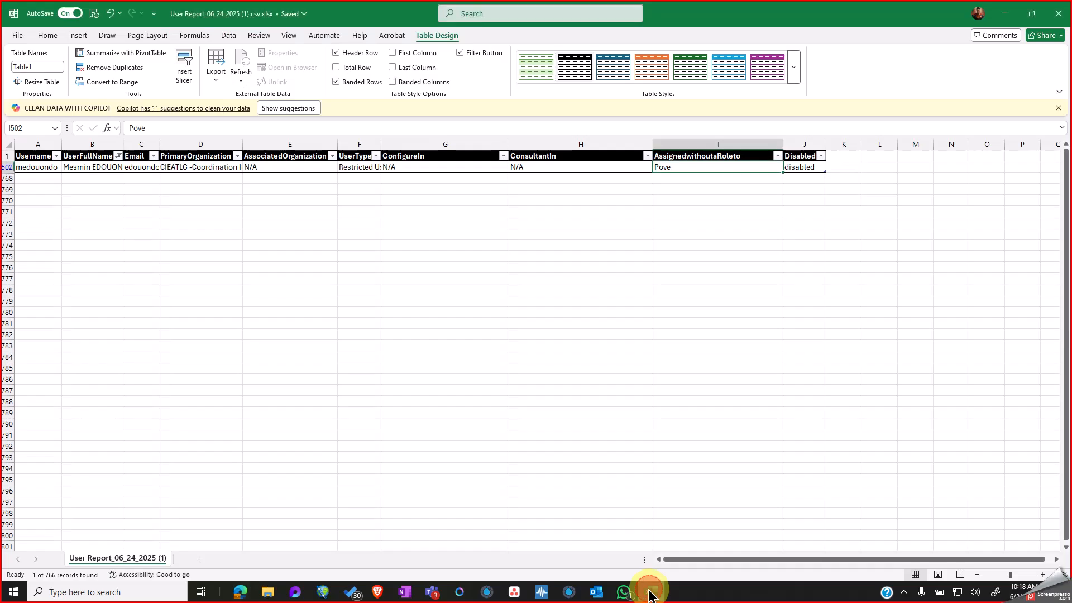
left_click(118, 156)
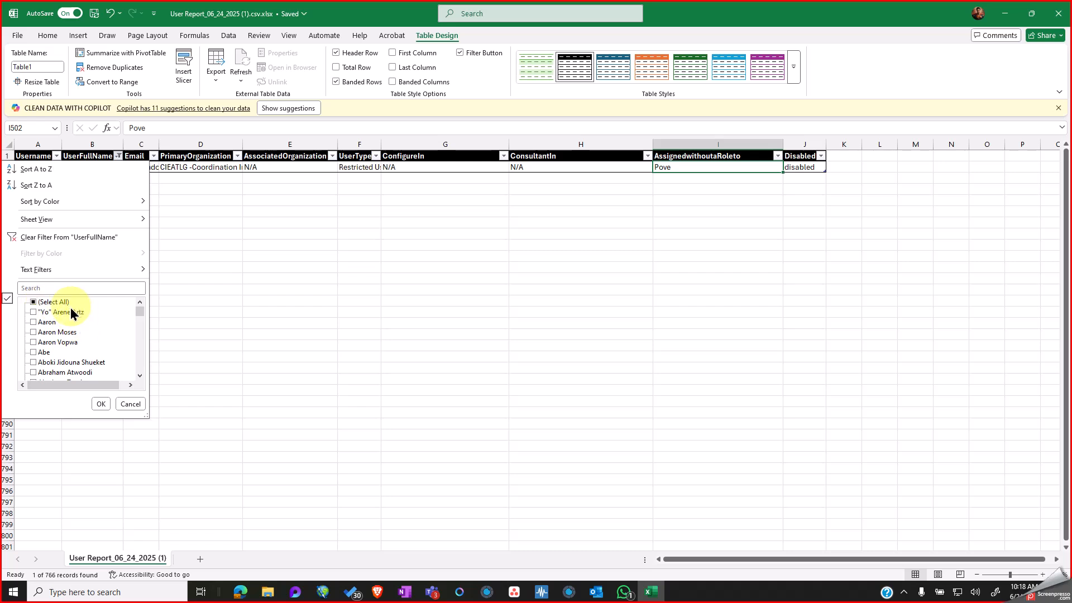
left_click(34, 302)
left_click(34, 302)
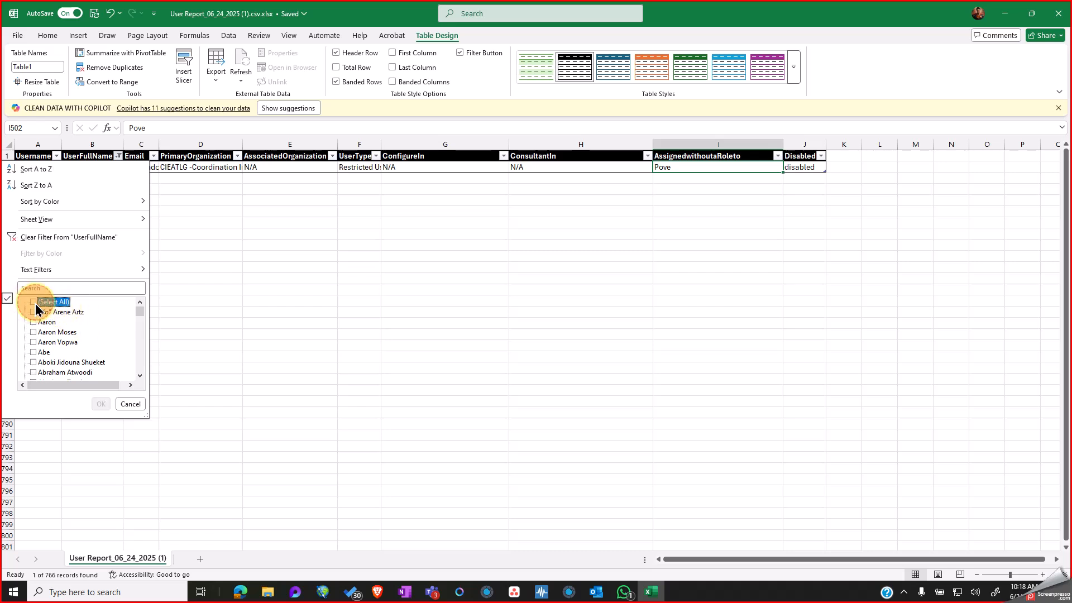
left_click_drag(141, 315, 139, 362)
scroll(90, 337, "up", 4)
scroll(90, 340, "up", 12)
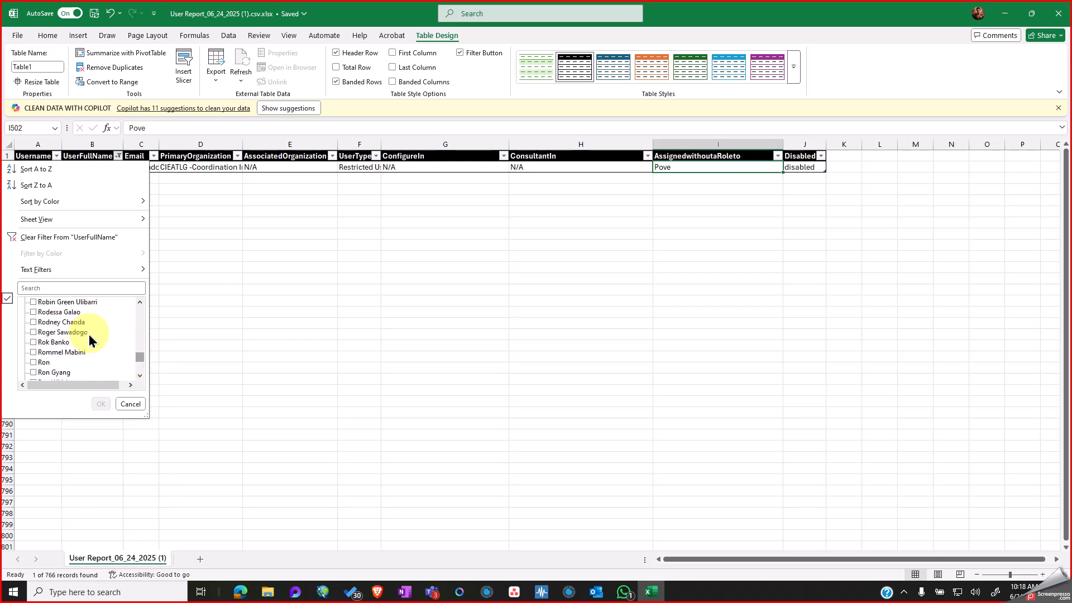
scroll(90, 340, "up", 6)
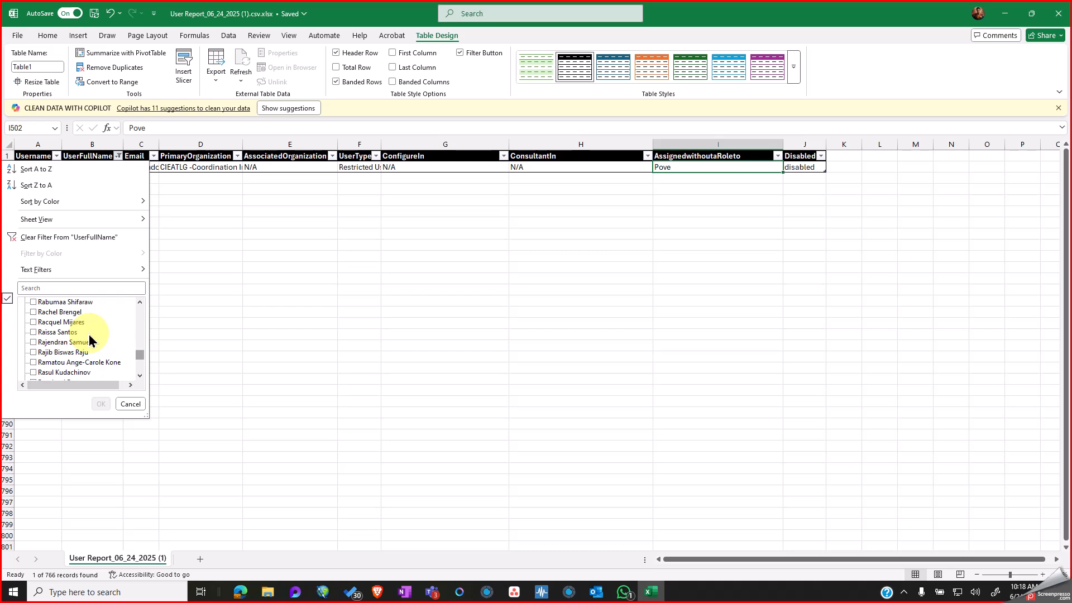
scroll(91, 340, "down", 1)
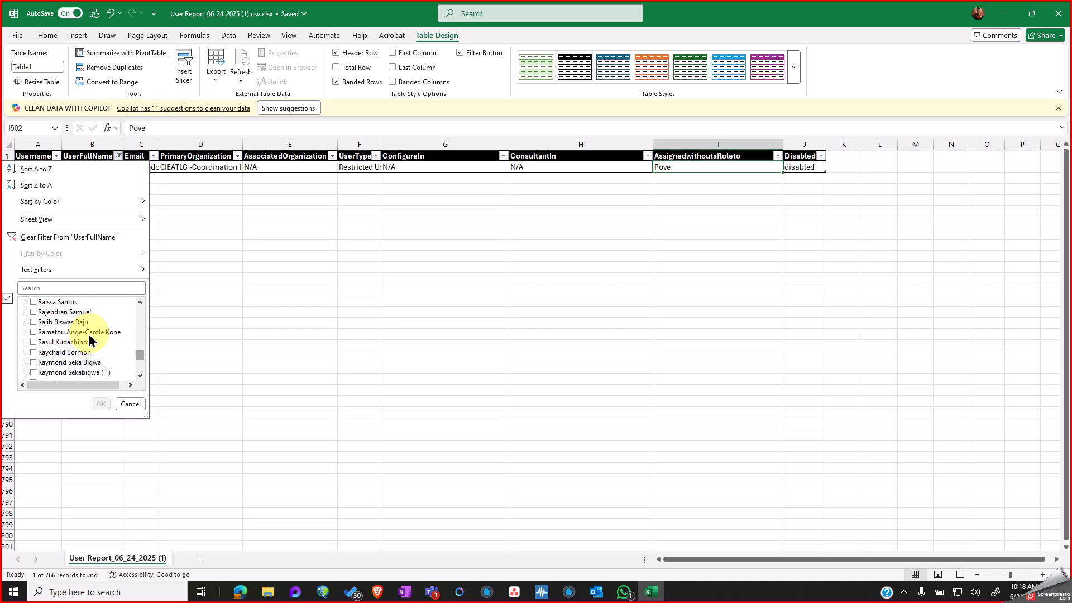
left_click(34, 342)
left_click(100, 403)
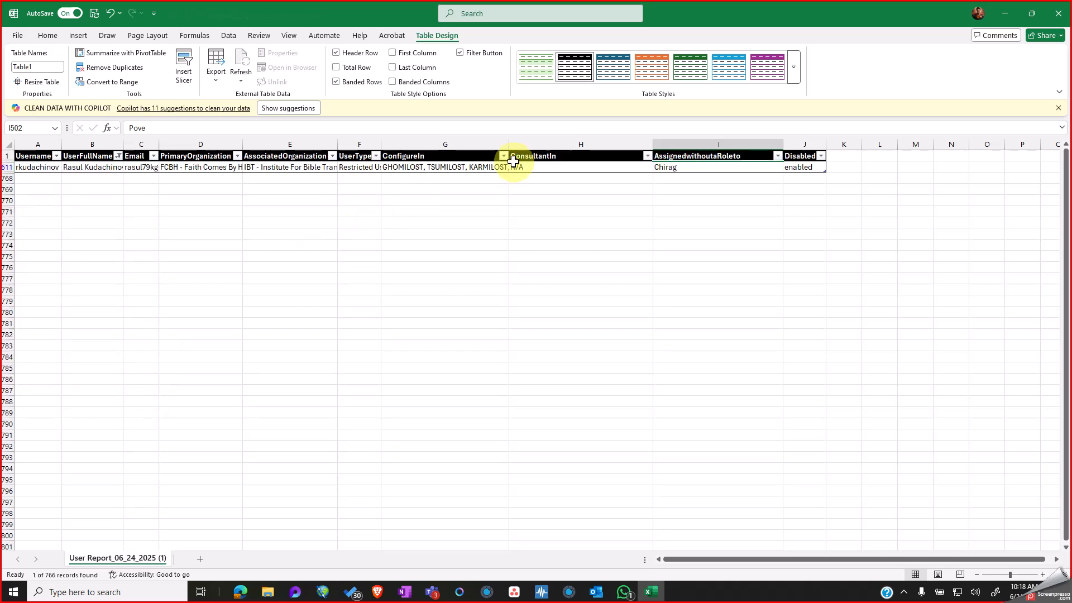
Examine the filtered user's full project list in ConfigureIn and the project listed in AssignedwithoutaRoleto, leaving both cells unedited
left_click(415, 167)
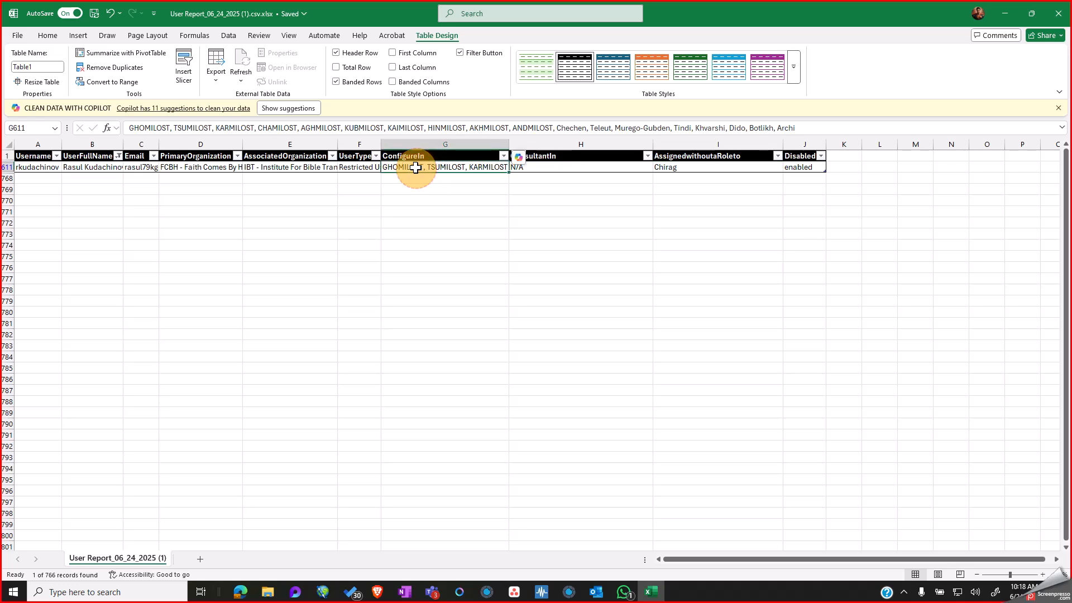
left_click_drag(129, 127, 802, 124)
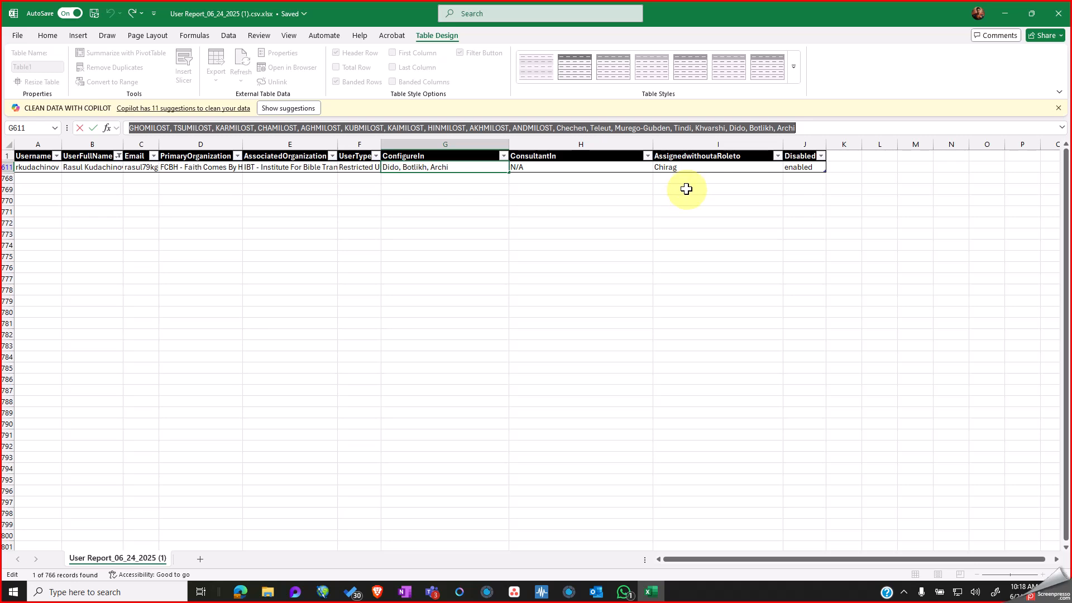
left_click(702, 167)
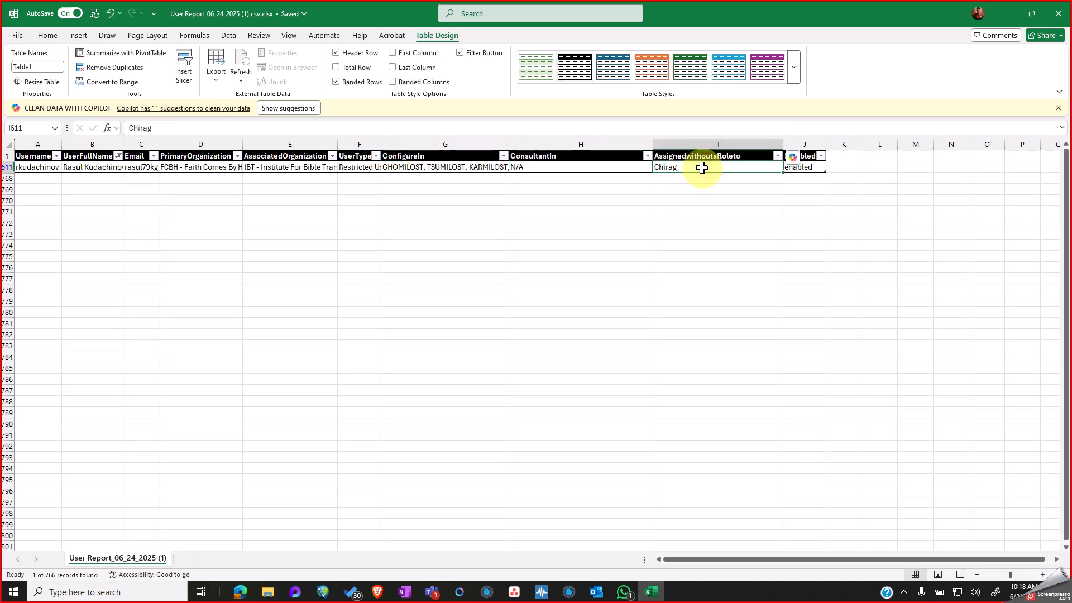
left_click(467, 167)
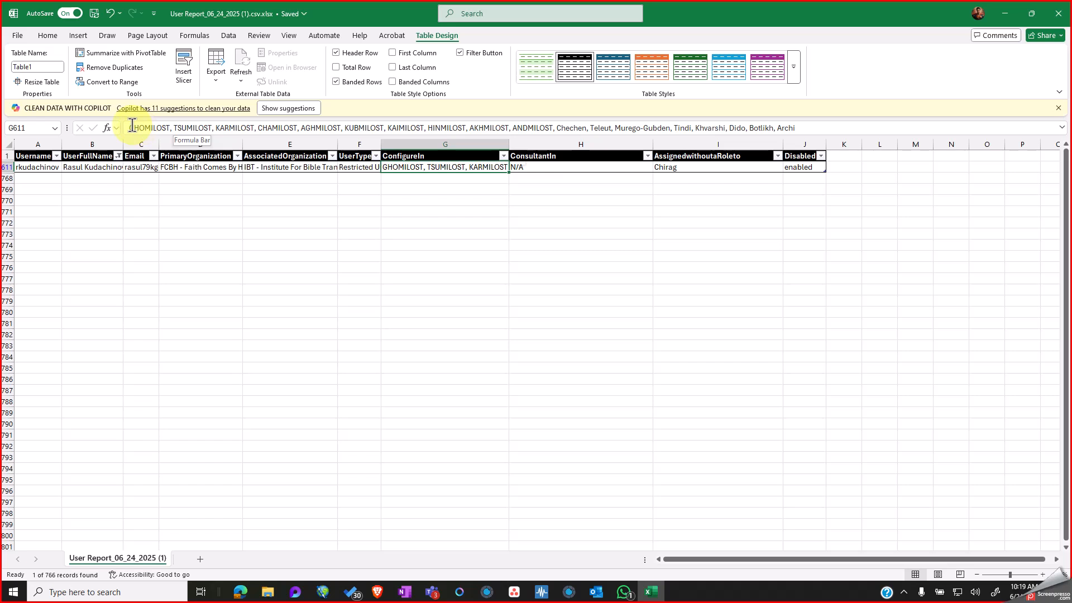
double_click(176, 127)
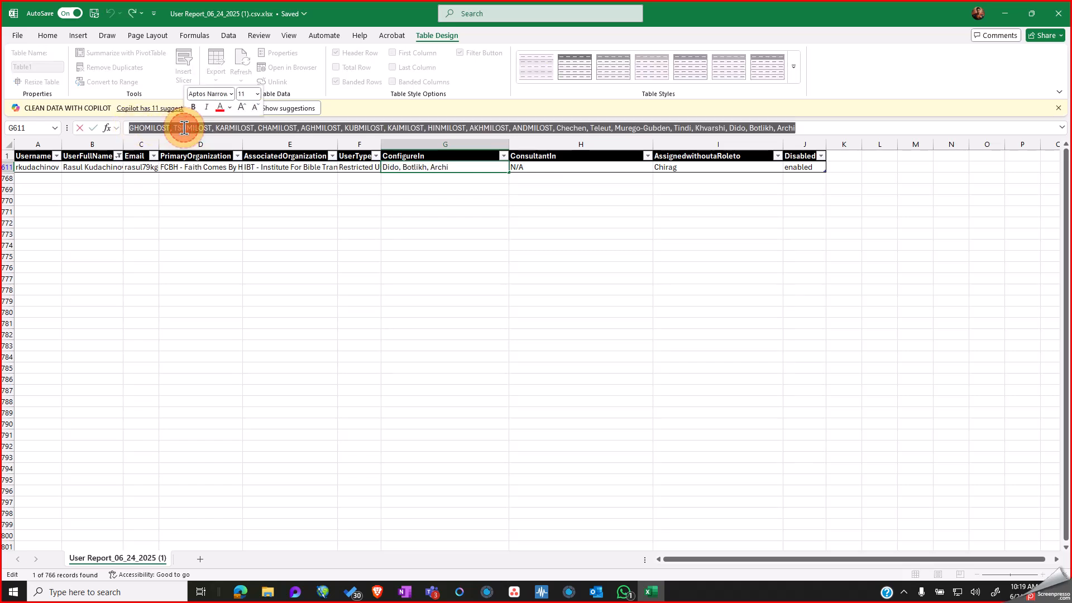
double_click(232, 128)
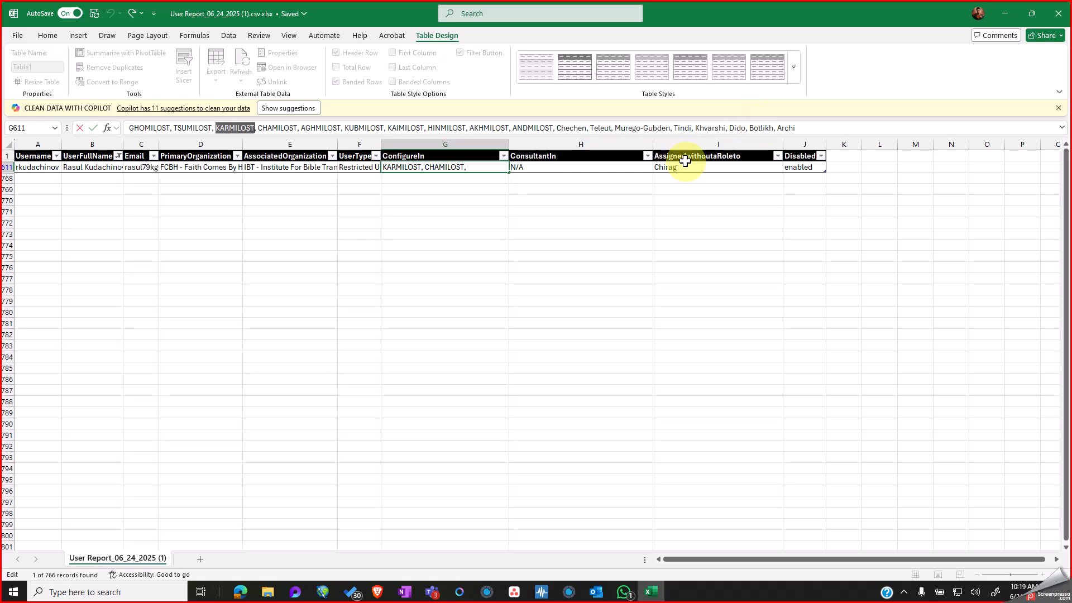
left_click(670, 200)
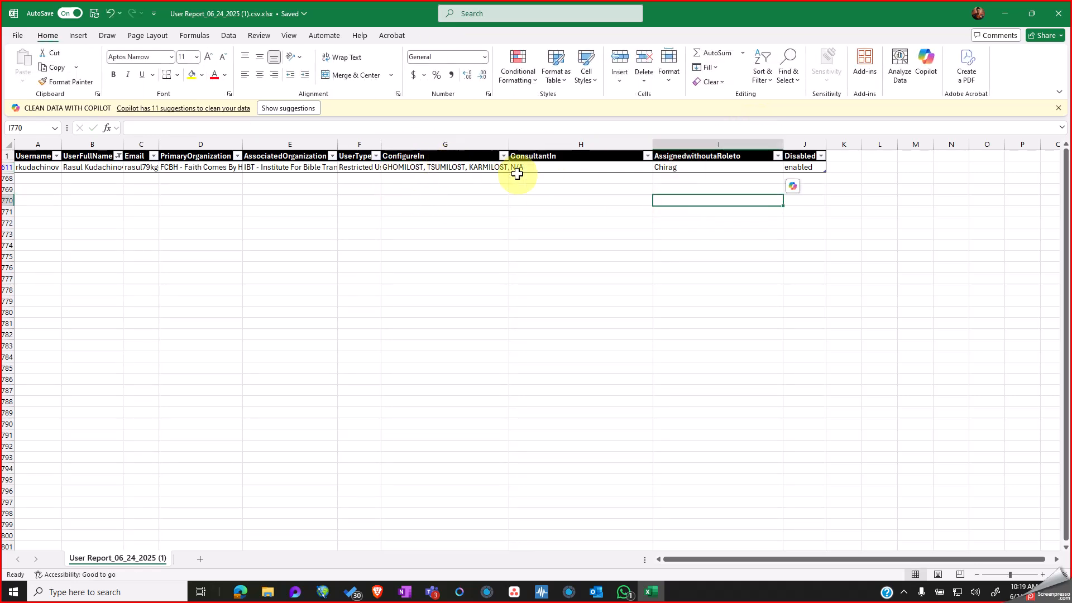
left_click(699, 167)
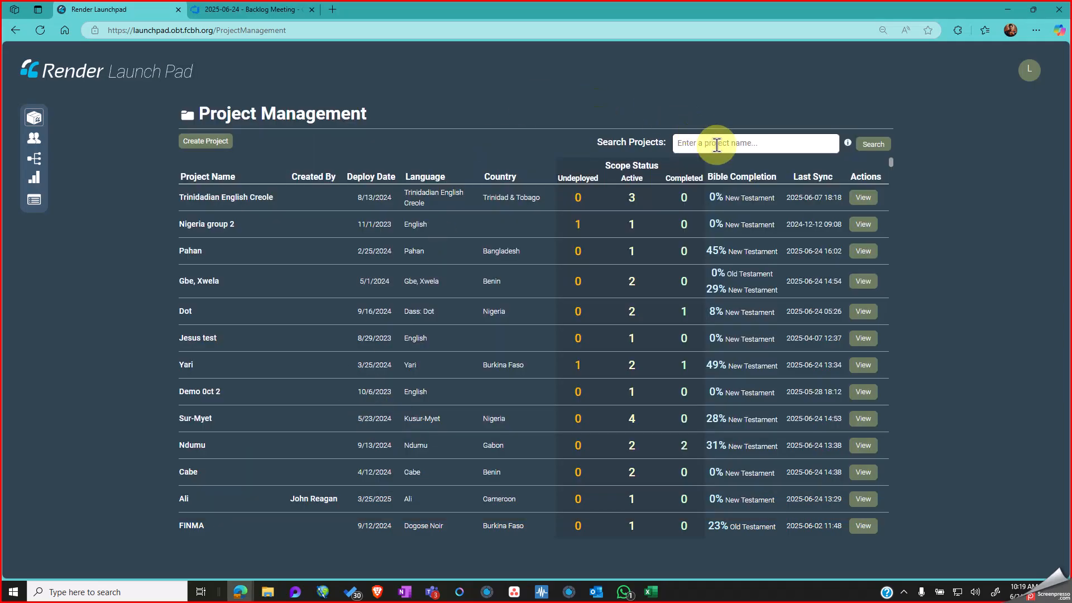
Switch to Render Launch Pad in the browser, search the projects for "pove" and open the Pove project
left_click(715, 143)
type("pove")
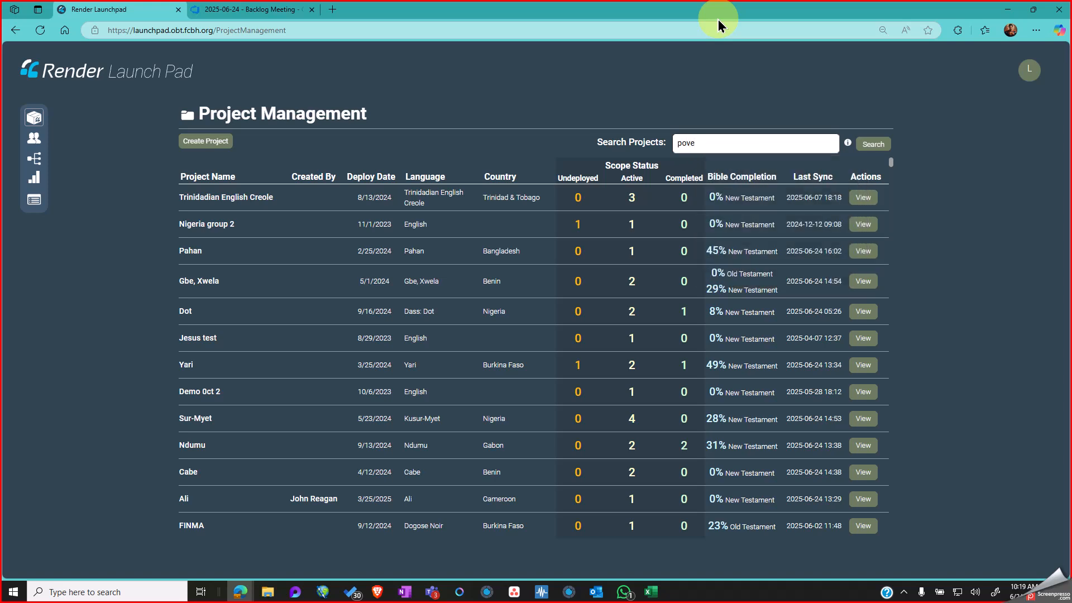
left_click(873, 146)
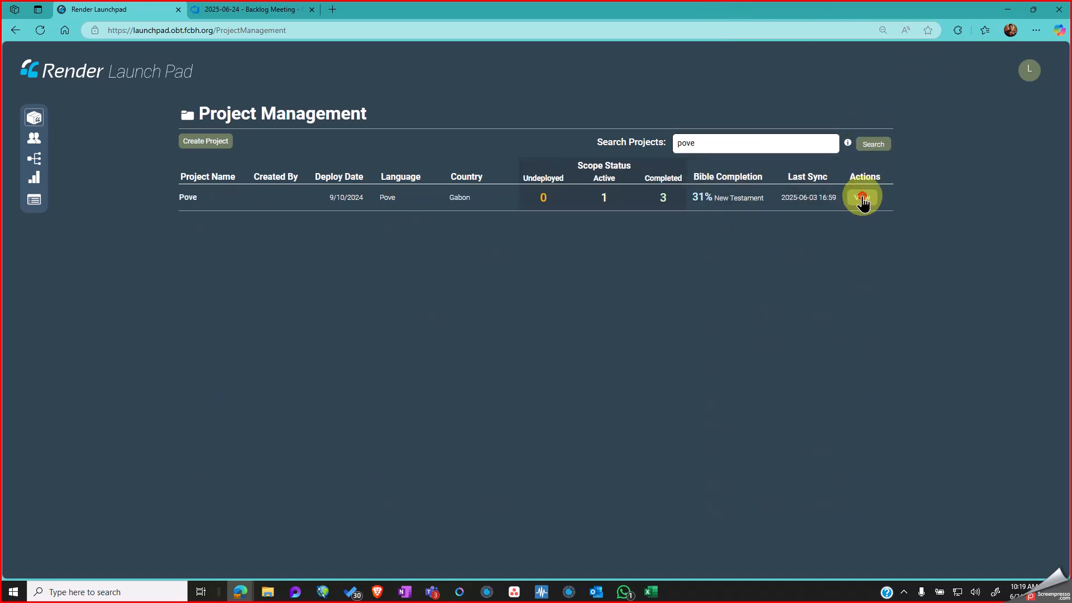
left_click(862, 199)
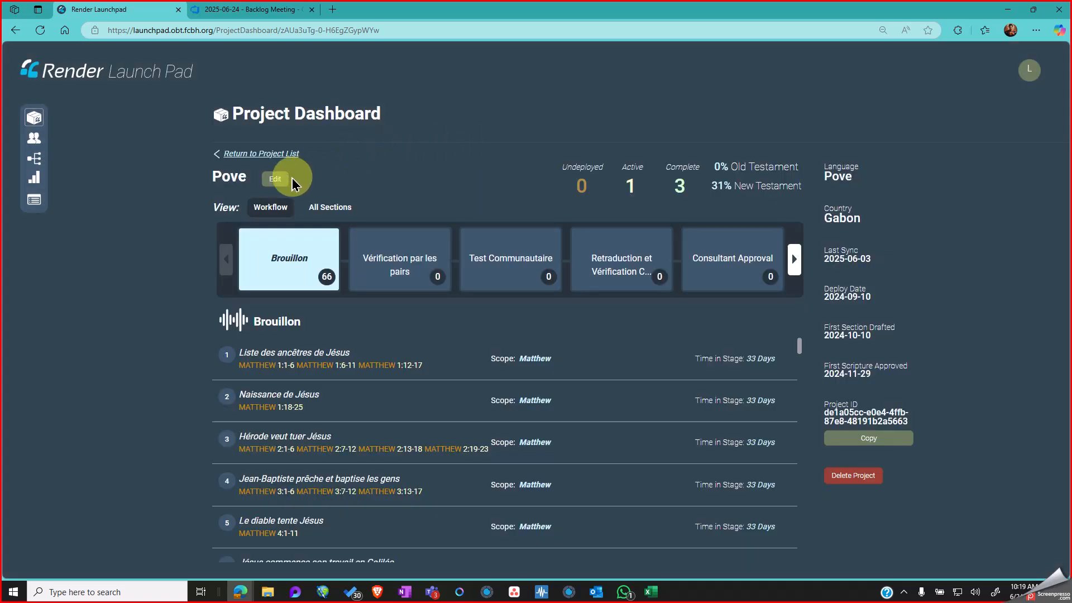
Open the Pove project's settings and view its user list to check the assigned project roles
left_click(279, 180)
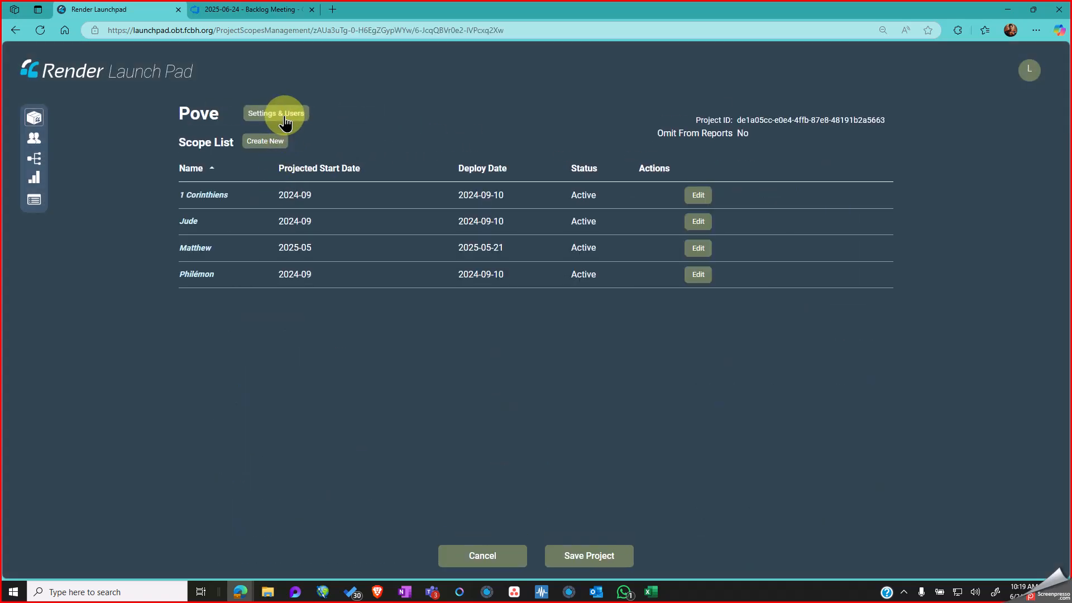
left_click(284, 119)
left_click(249, 161)
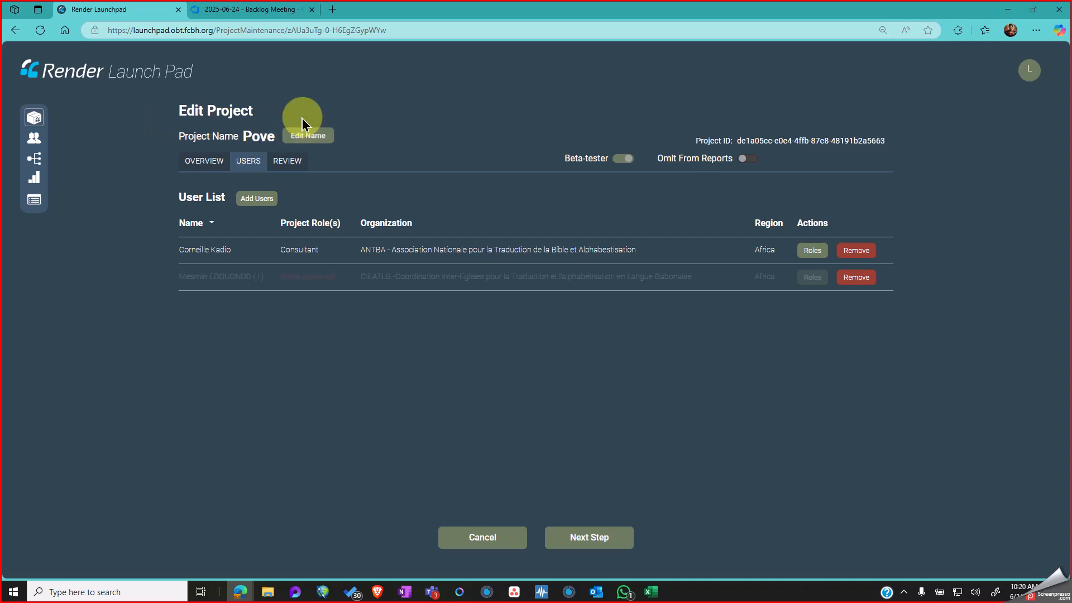
Return to Project Management, search the projects for "chirag" and open the Chirag project
left_click(35, 120)
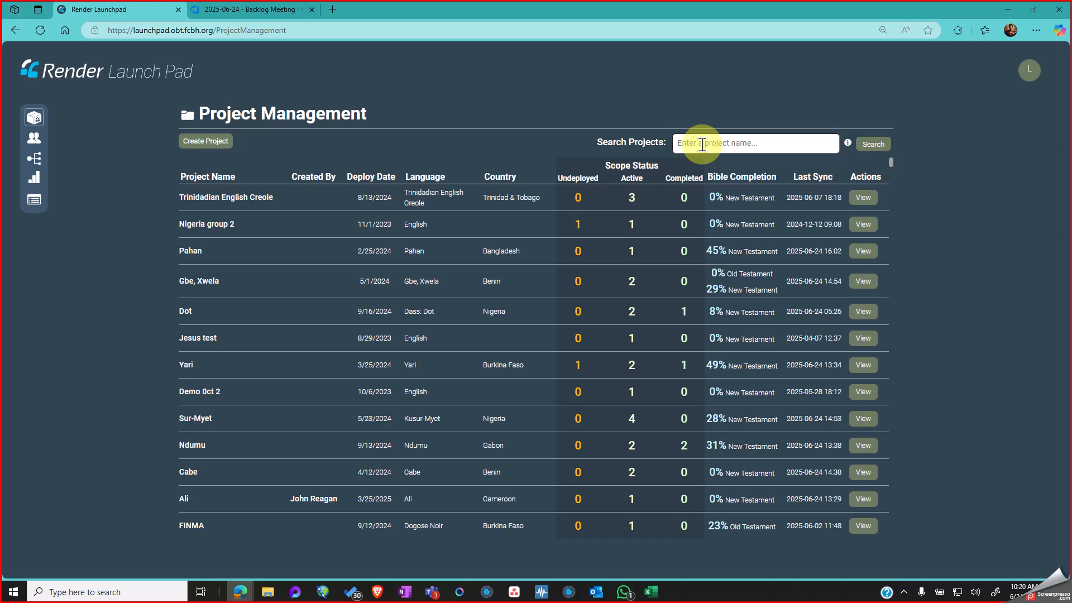
left_click(702, 145)
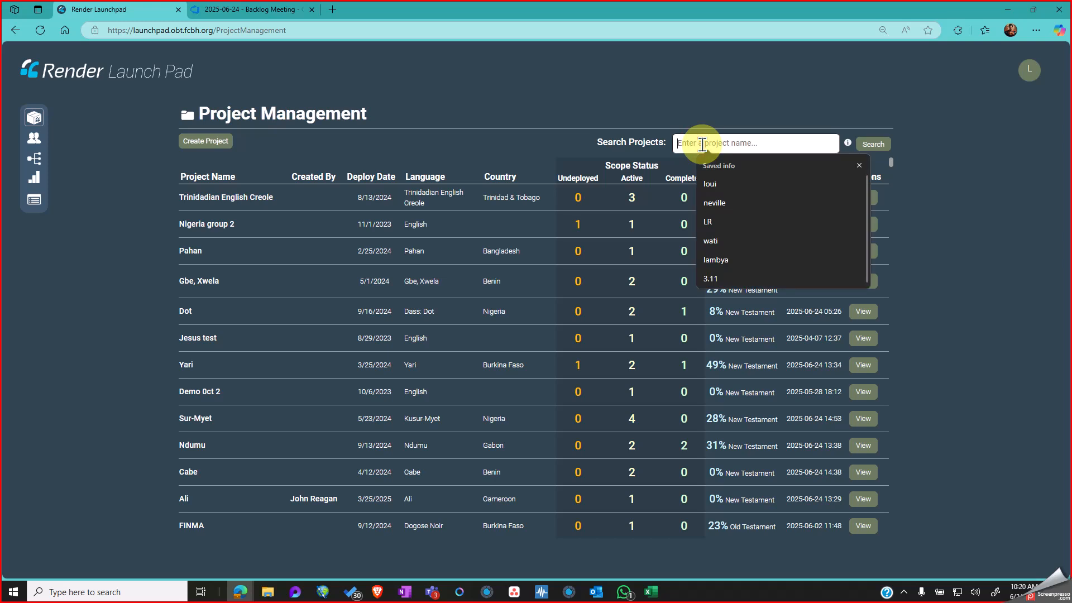
type("chirag")
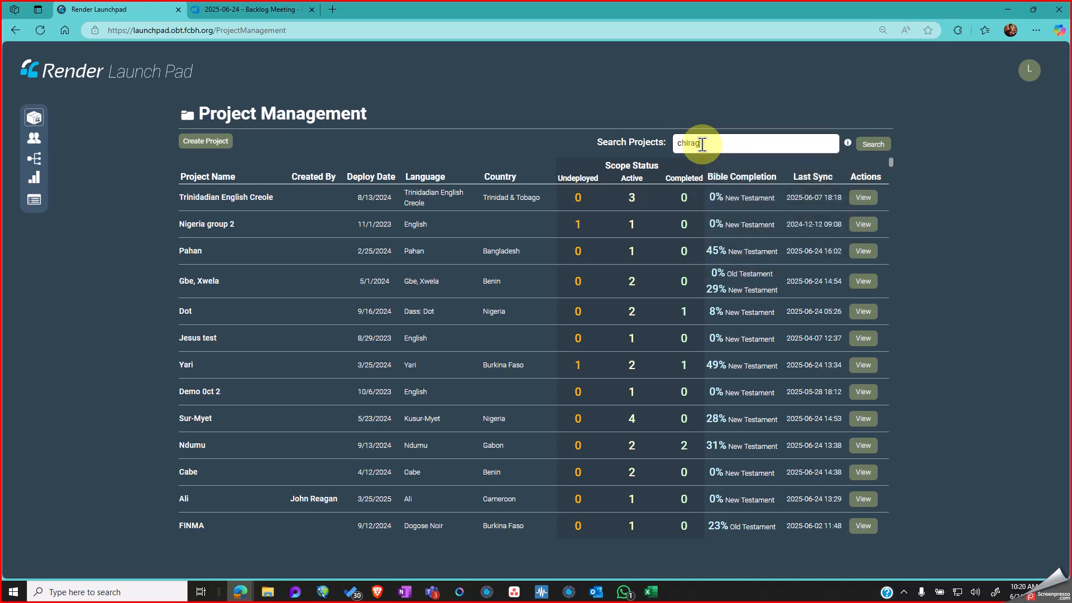
left_click(869, 144)
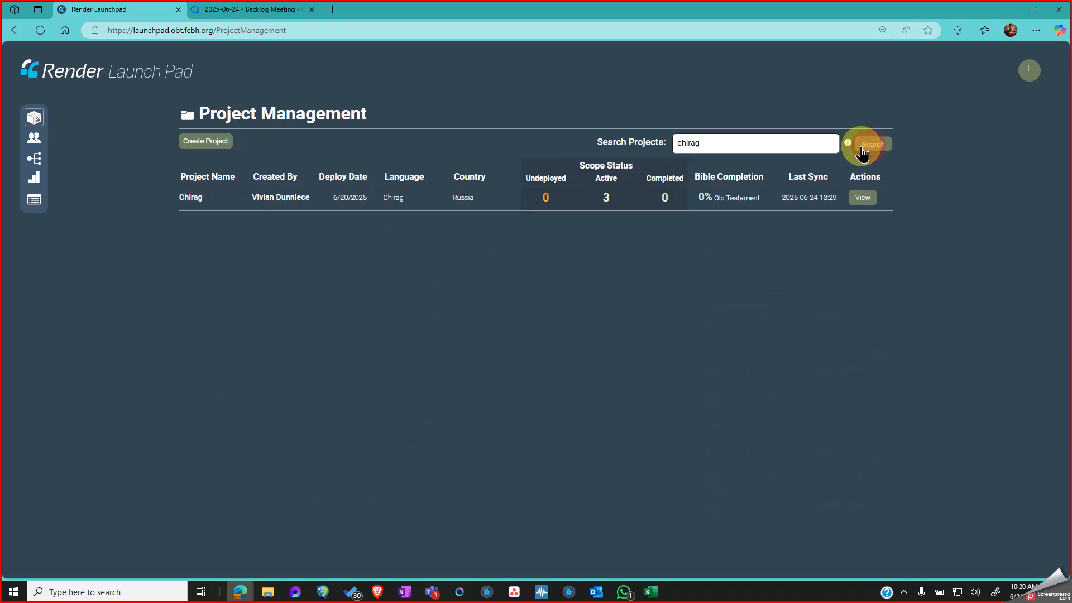
left_click(863, 197)
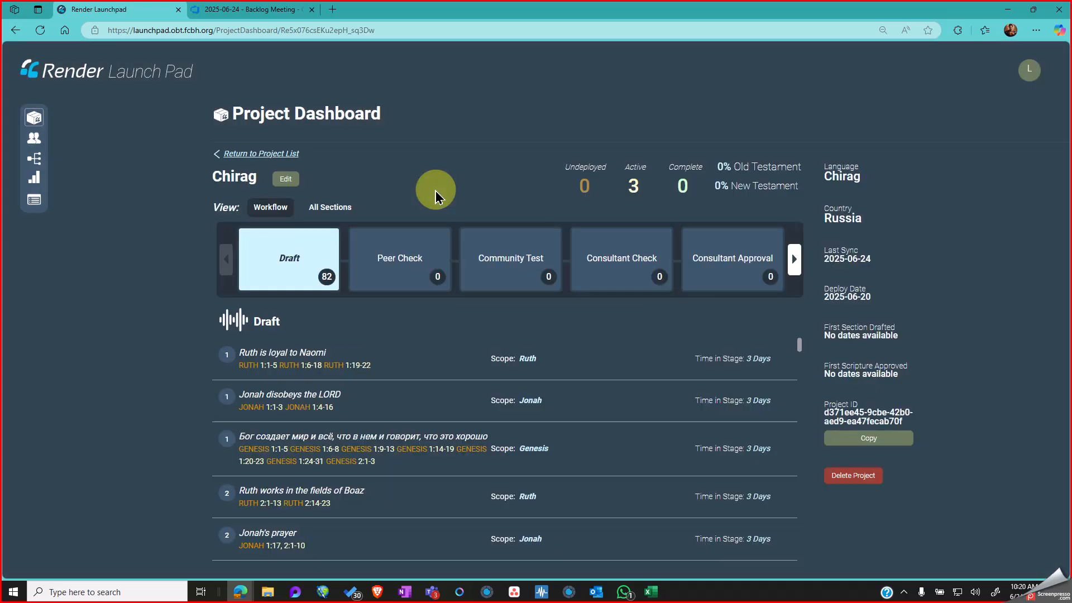
Open the Chirag project's settings and view its user list to check the assigned project roles
left_click(285, 179)
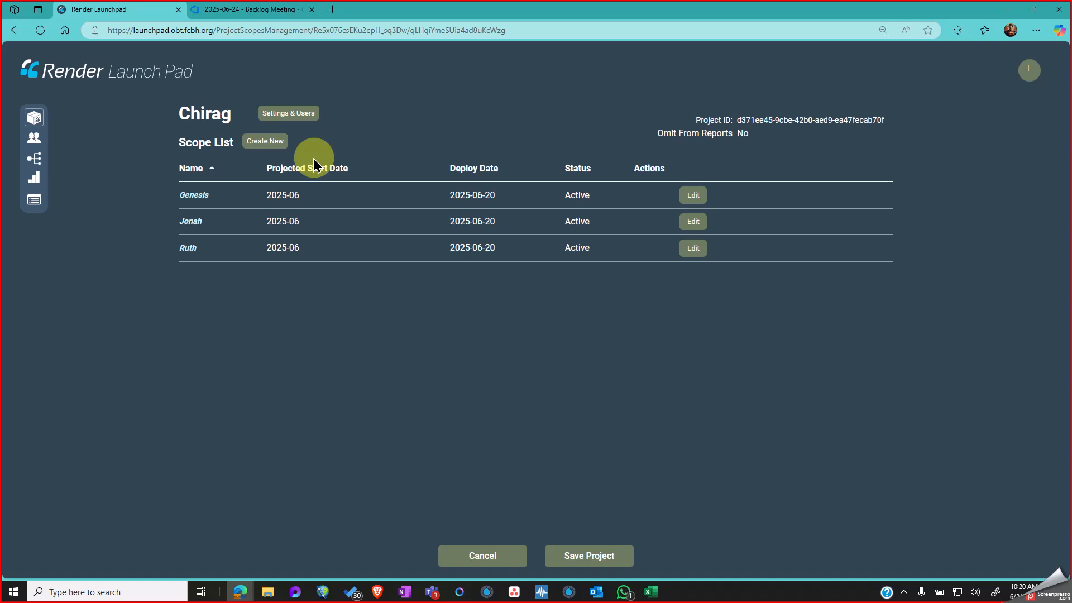
left_click(295, 125)
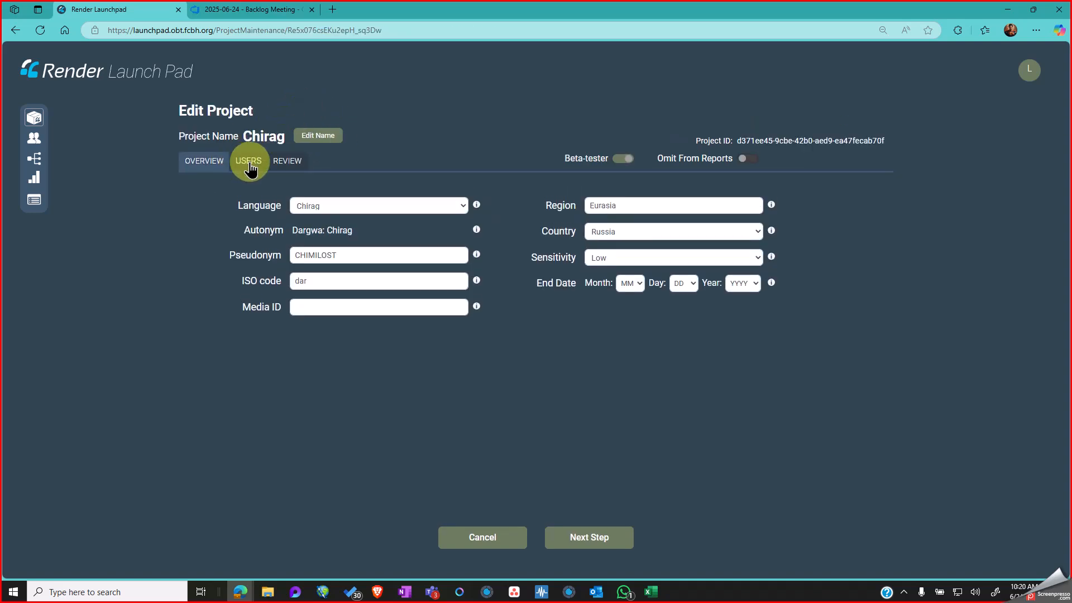
left_click(249, 162)
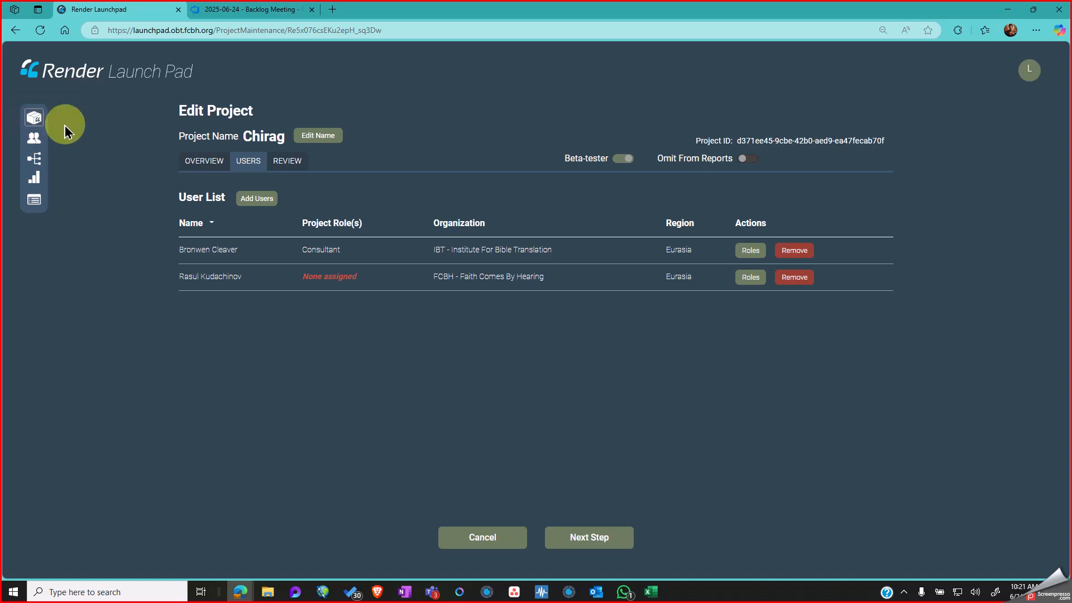
Open User Management in Render Launch Pad
left_click(34, 138)
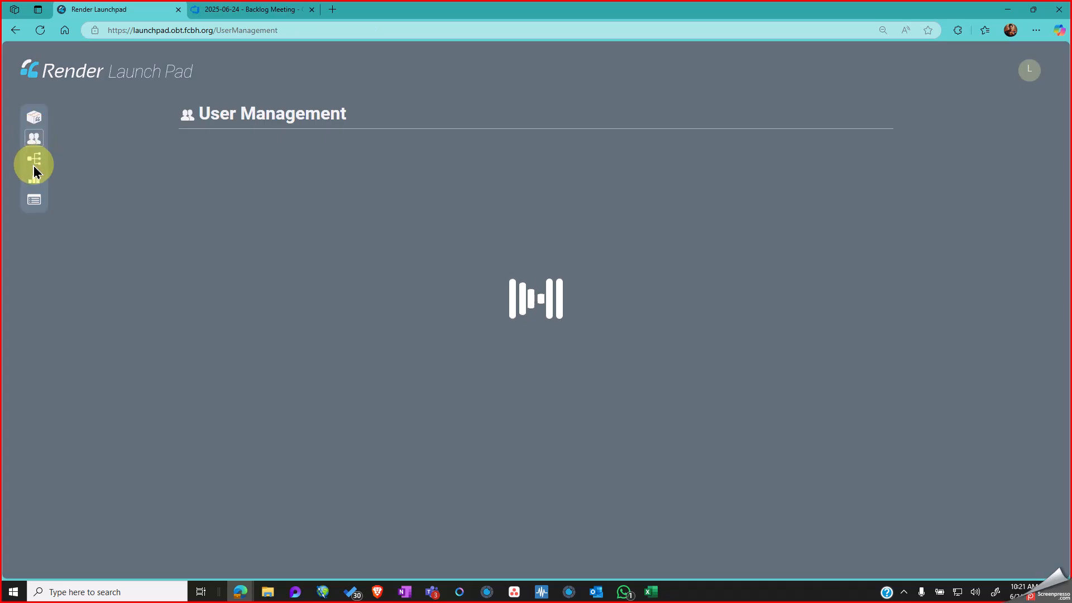